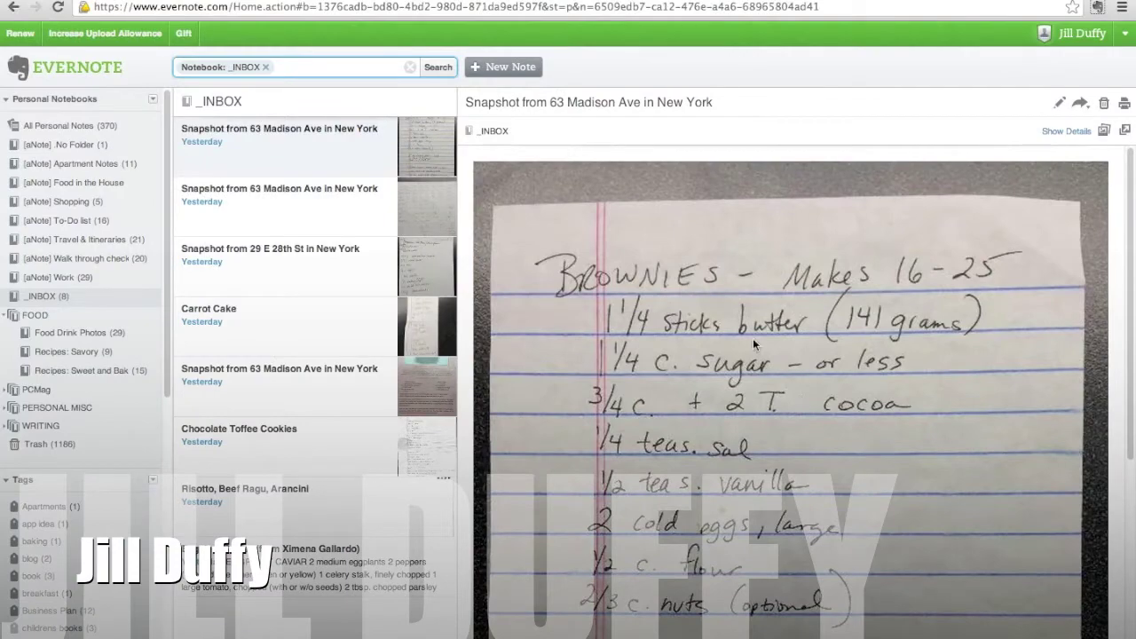
- Open the Recipes: Sweet and Baking notebook and show its 15 notes in Expanded Card View
scroll(689, 335, "down", 5)
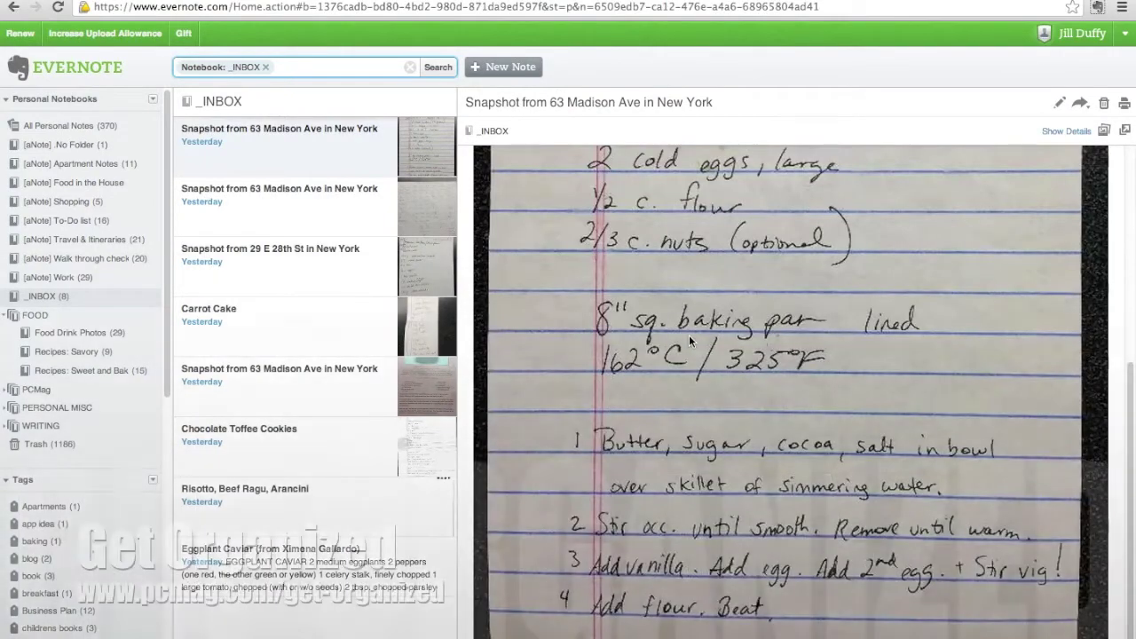
scroll(689, 334, "up", 2)
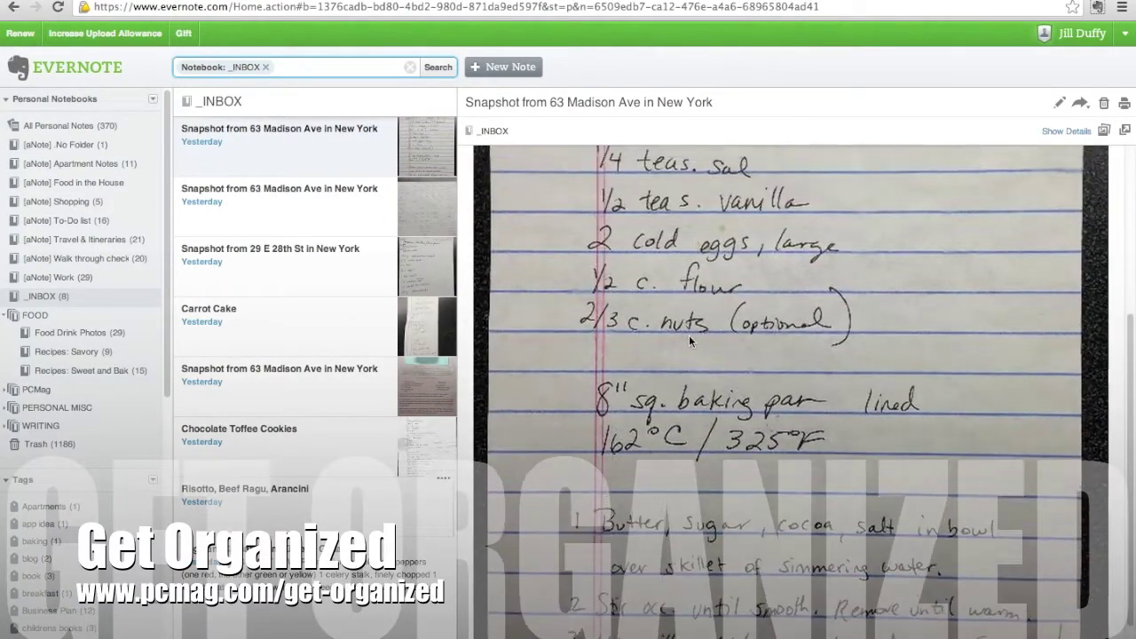
scroll(688, 334, "up", 4)
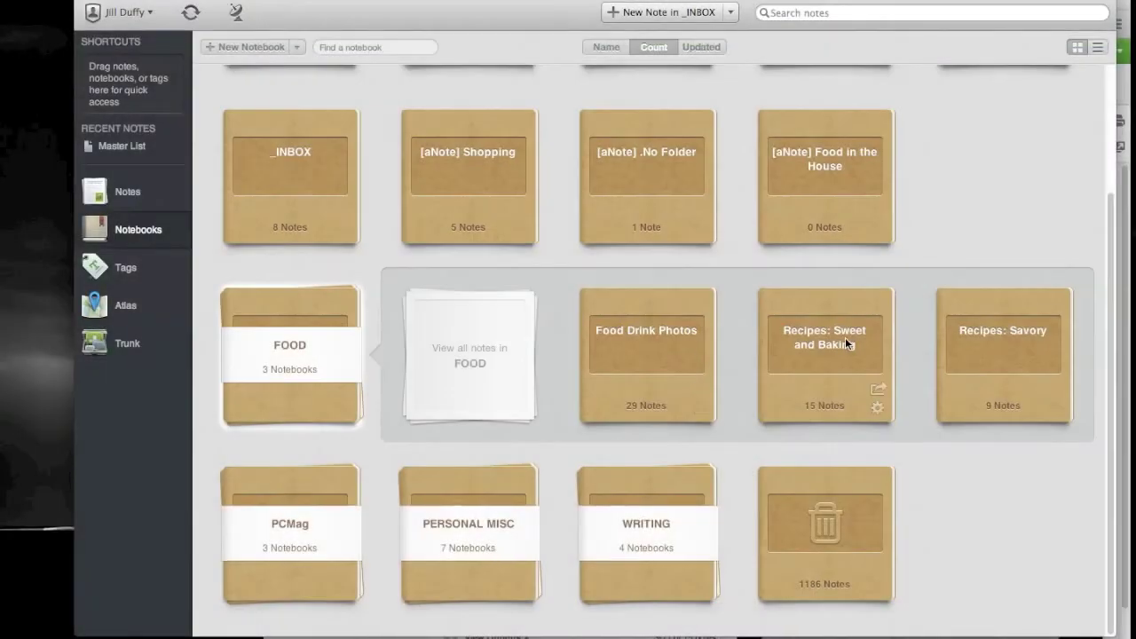
left_click(845, 338)
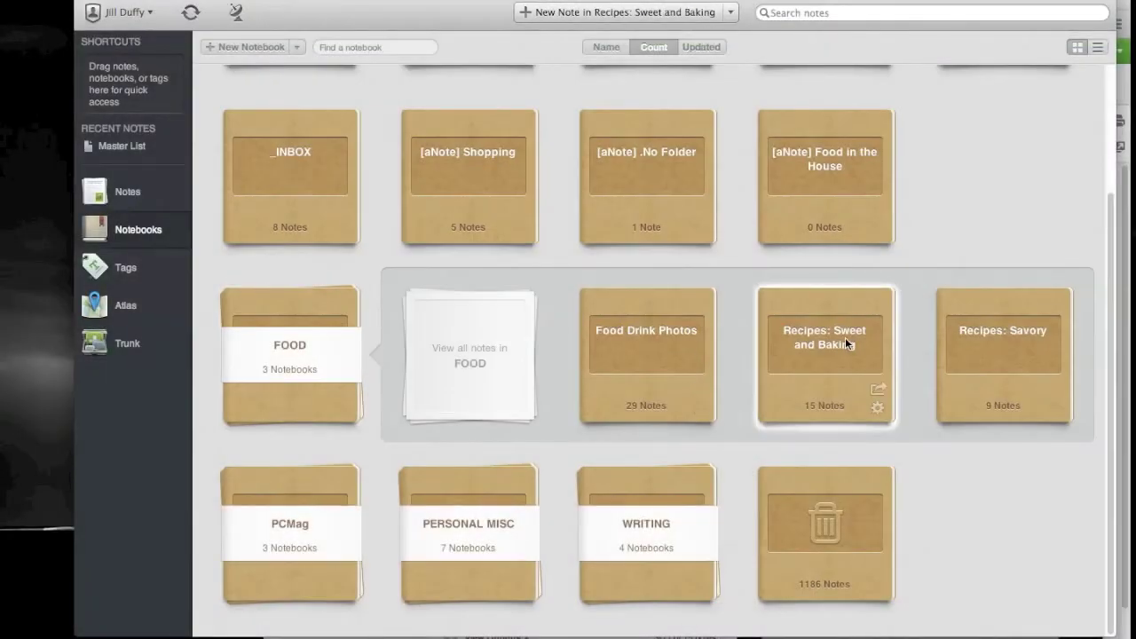
double_click(845, 338)
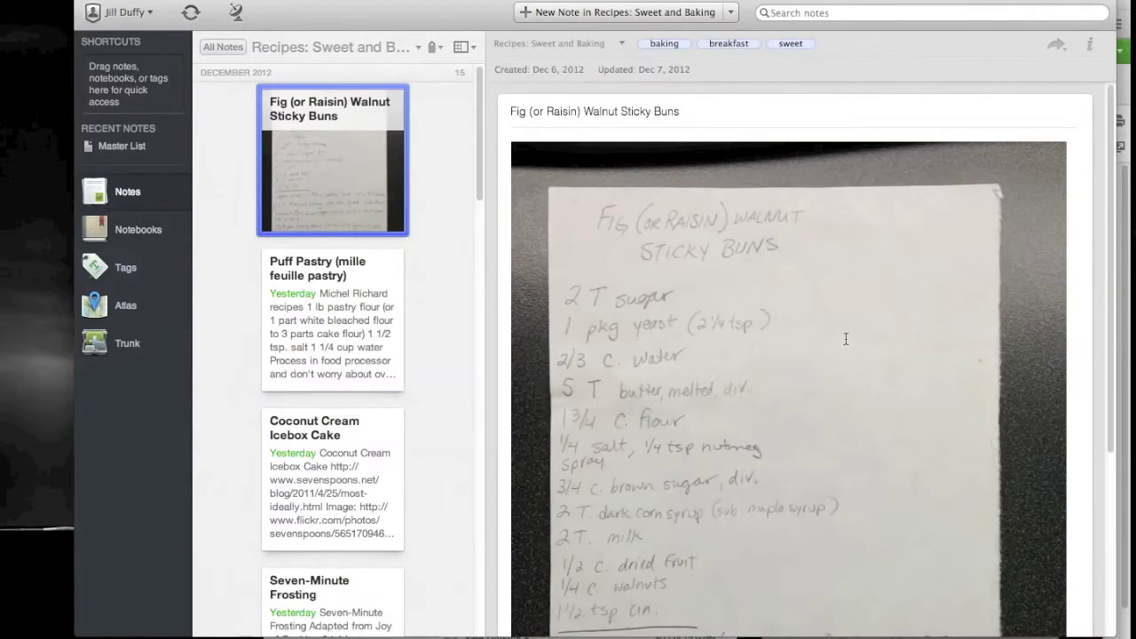
left_click(474, 49)
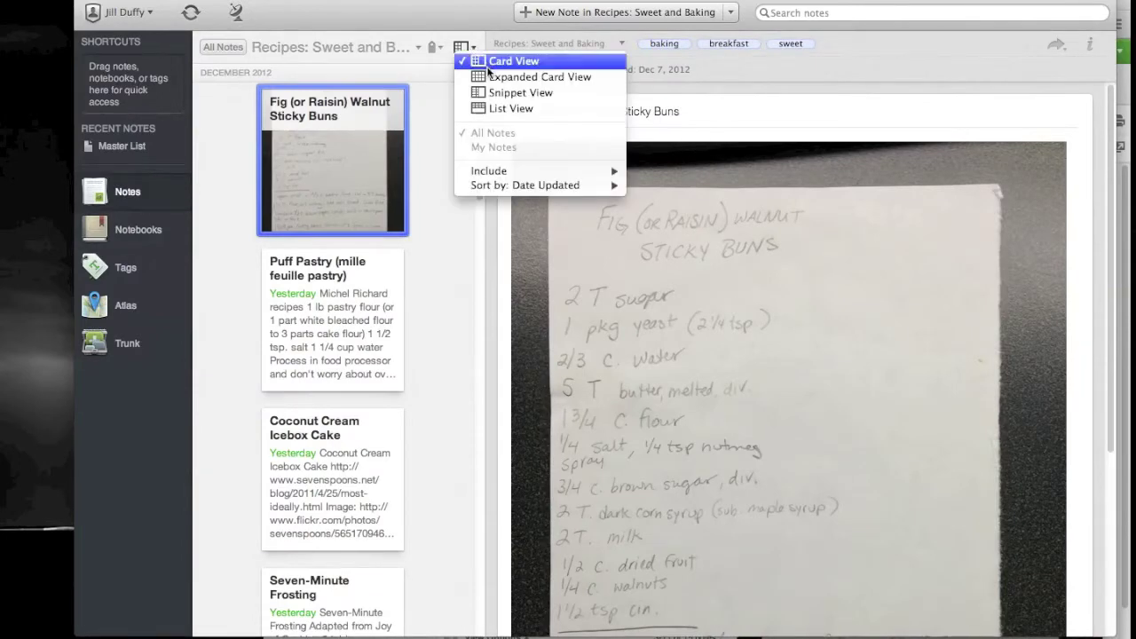
left_click(487, 79)
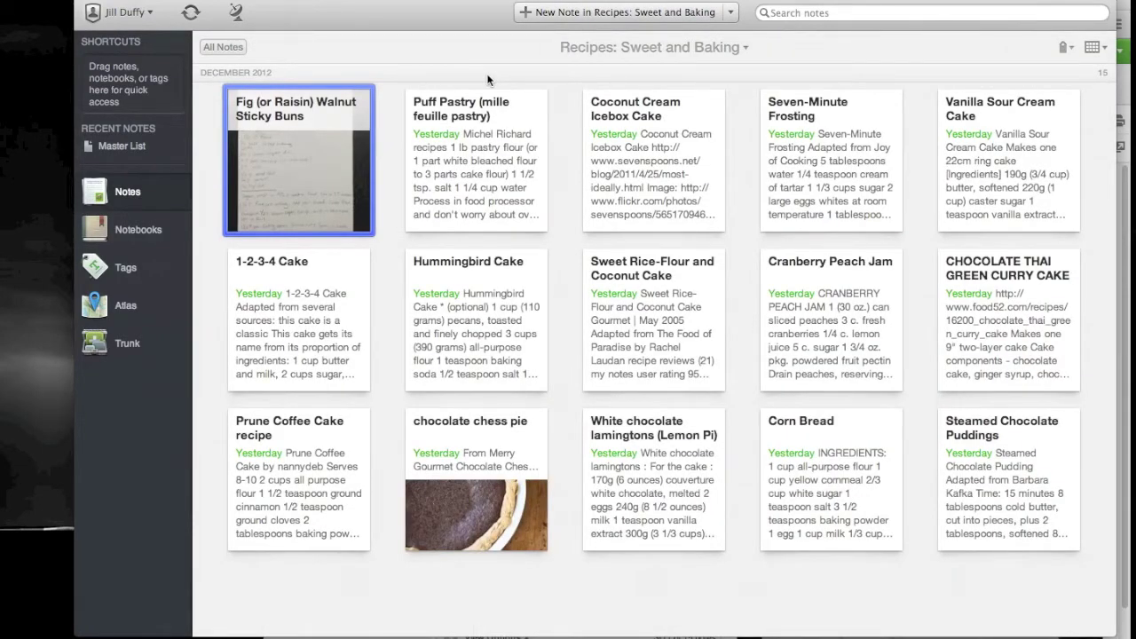
- Switch the note list to Snippet View and open the chocolate chess pie recipe
left_click(1097, 47)
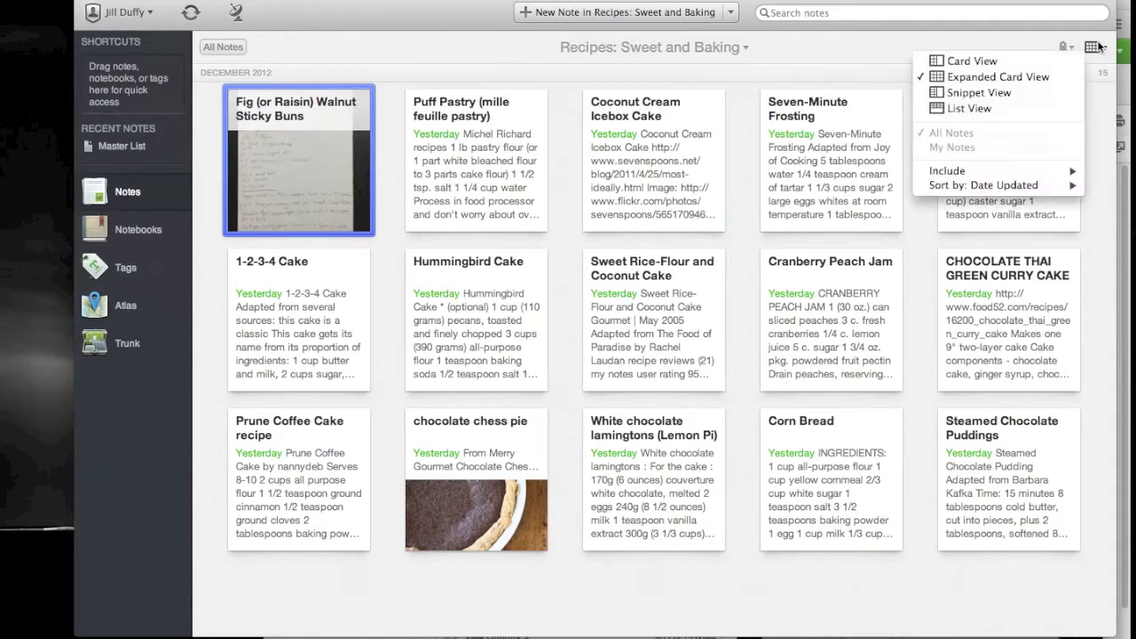
left_click(1031, 92)
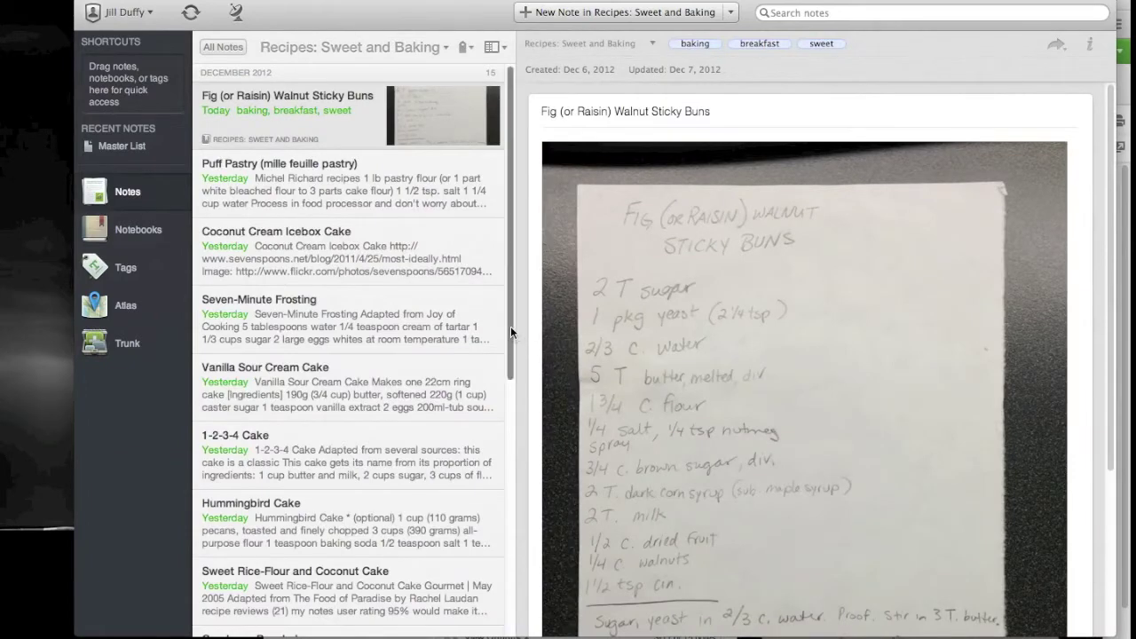
left_click_drag(509, 326, 485, 588)
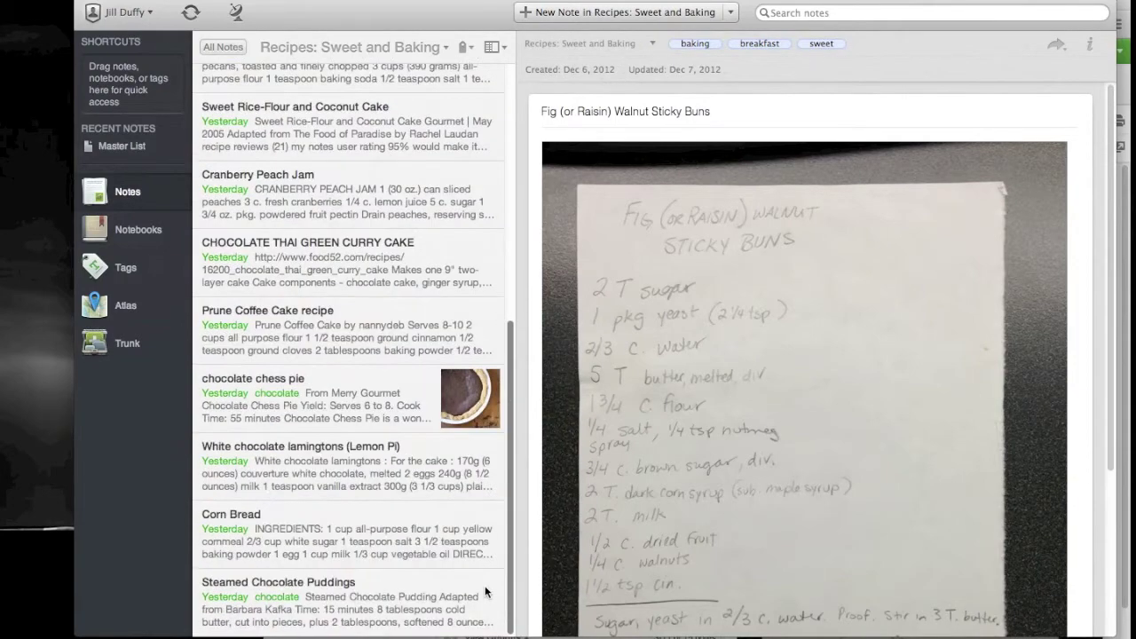
left_click(325, 391)
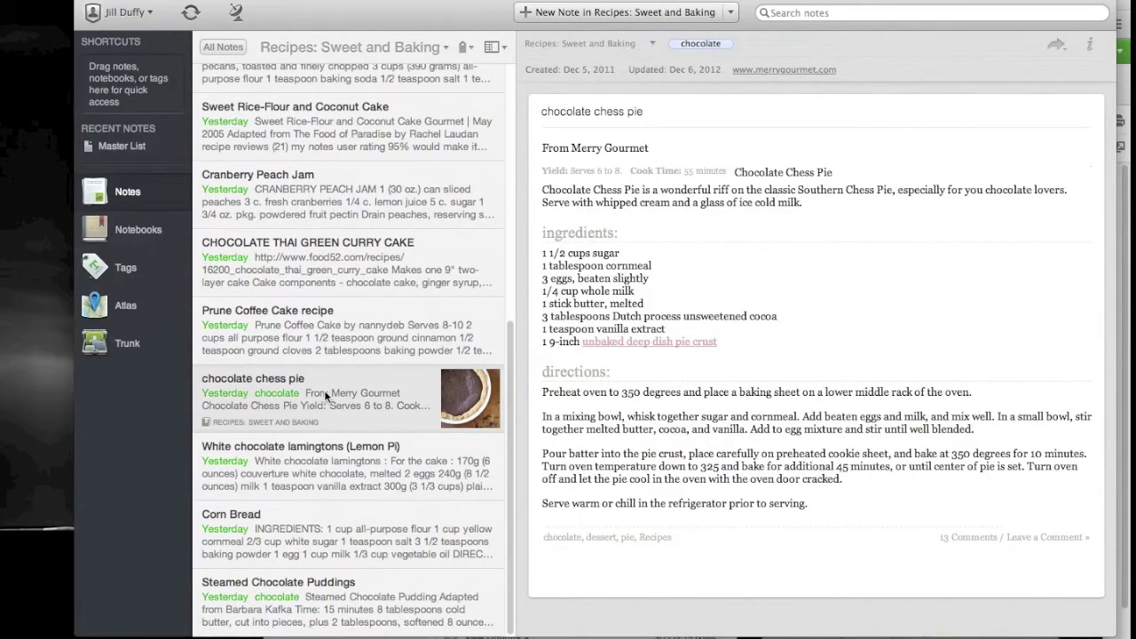
- Browse the Prune Coffee Cake, Chocolate Thai Green Curry Cake, Sweet Rice-Flour Cake and lamingtons notes
left_click(361, 346)
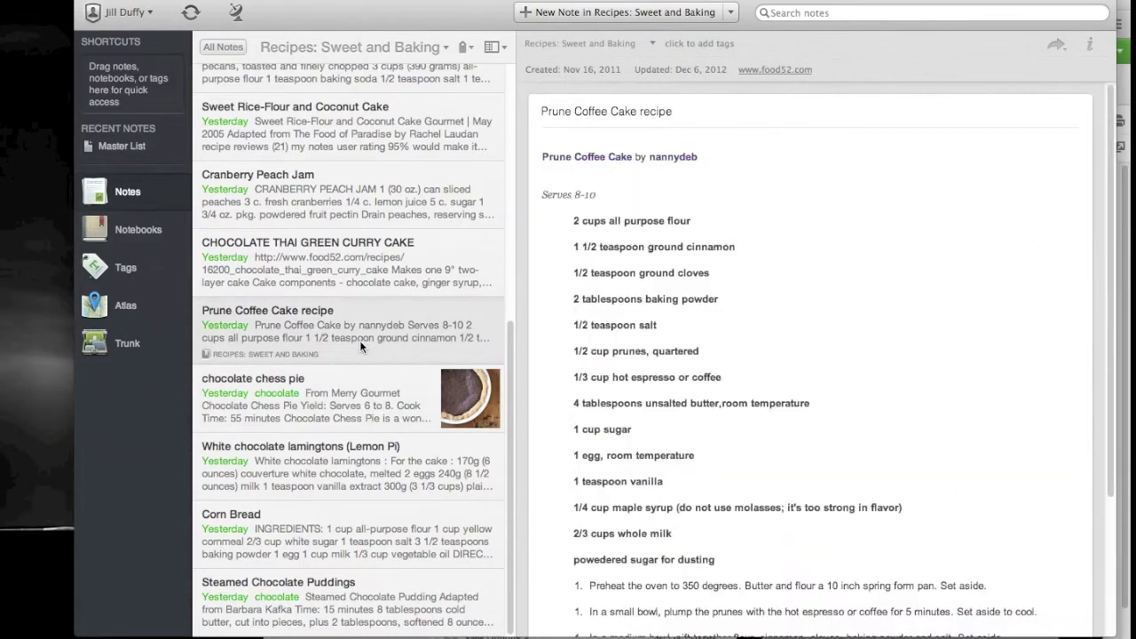
left_click(373, 280)
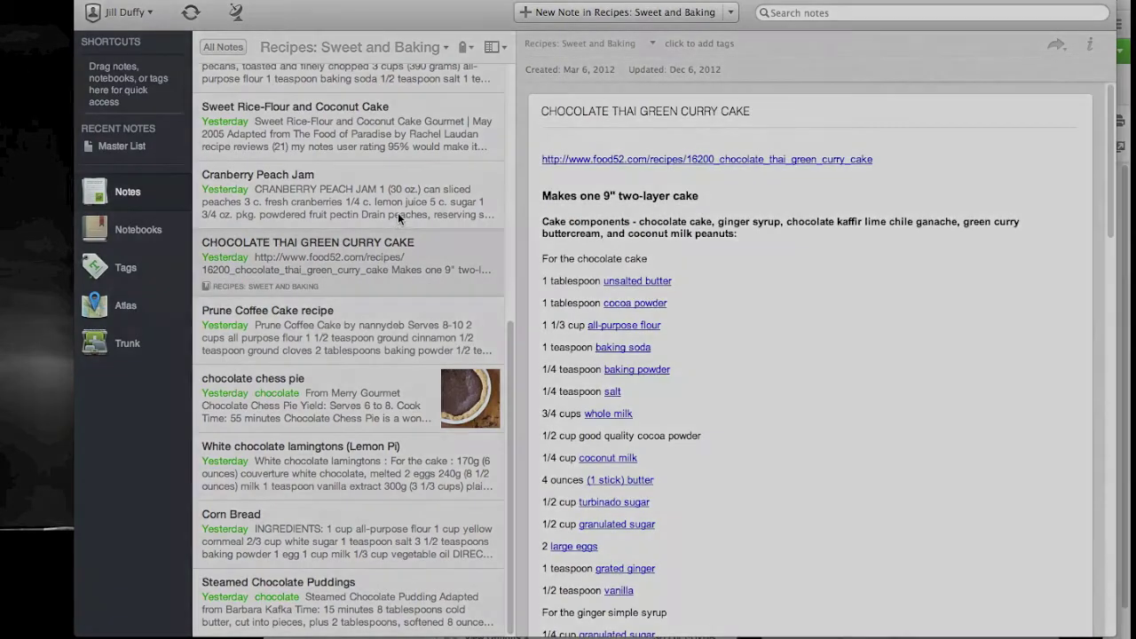
left_click(414, 135)
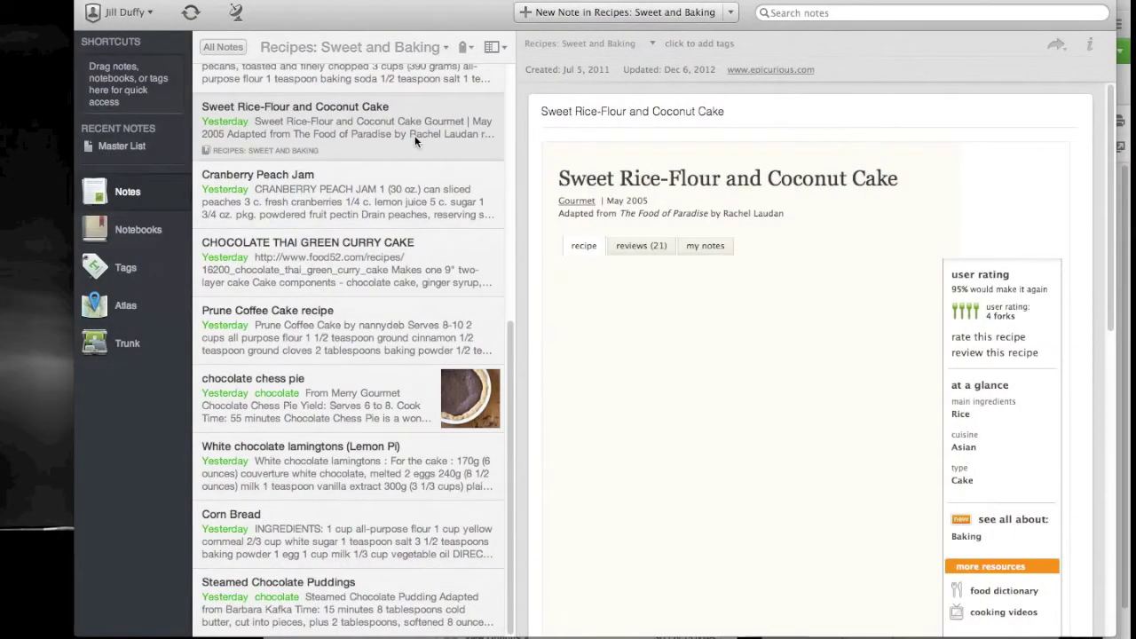
left_click(356, 465)
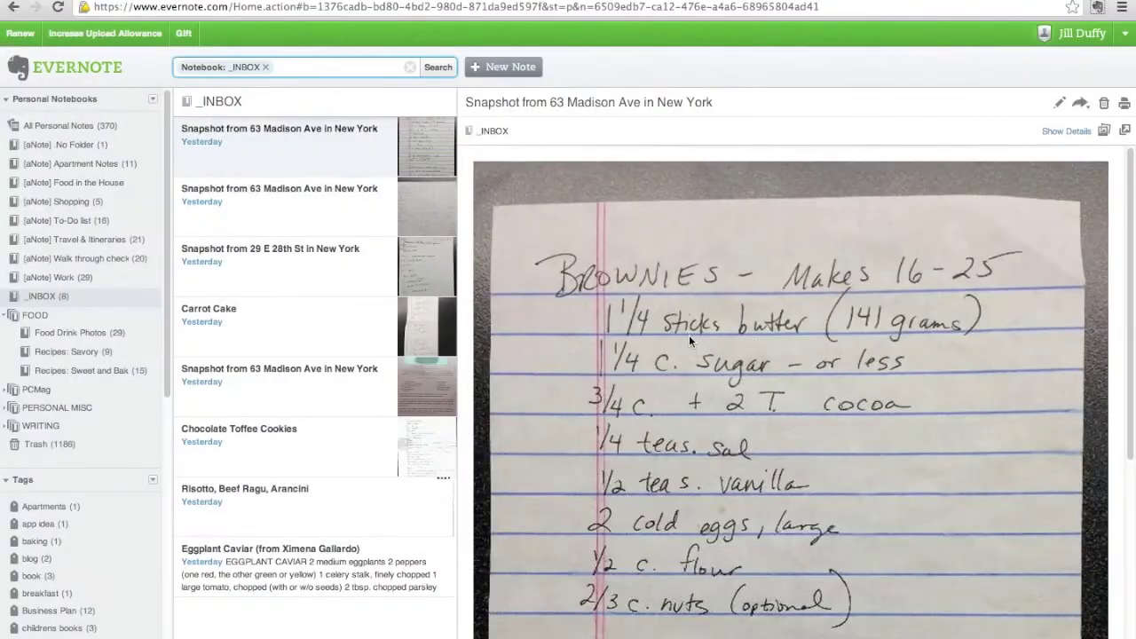
scroll(689, 335, "down", 5)
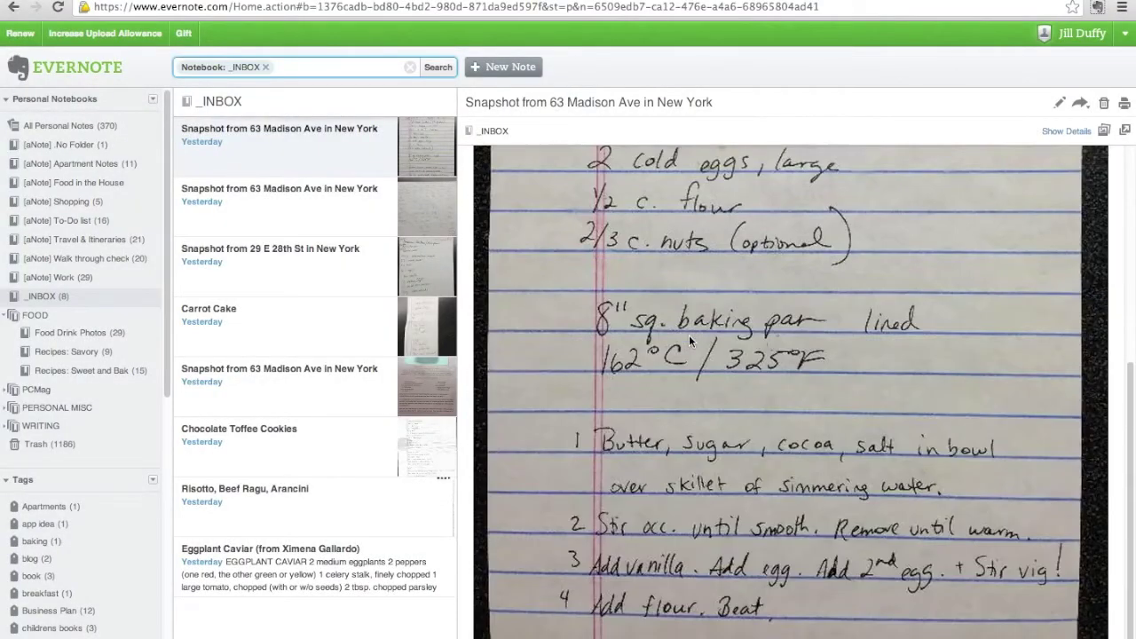
- Return to the top of the brownies snapshot note and put it into edit mode
scroll(689, 335, "up", 5)
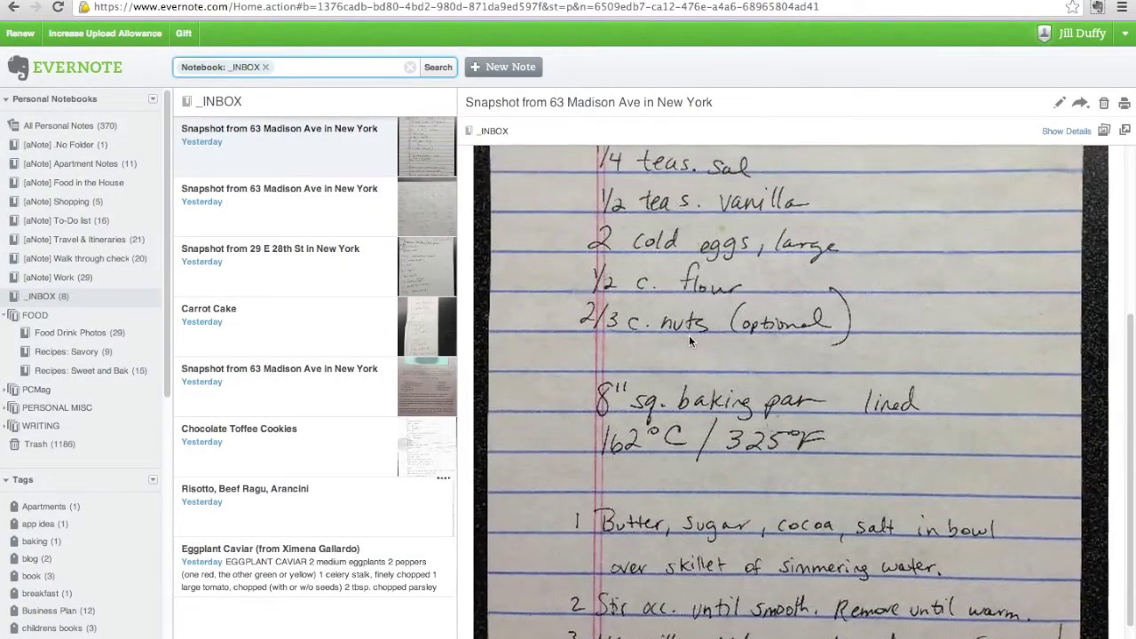
scroll(689, 334, "up", 2)
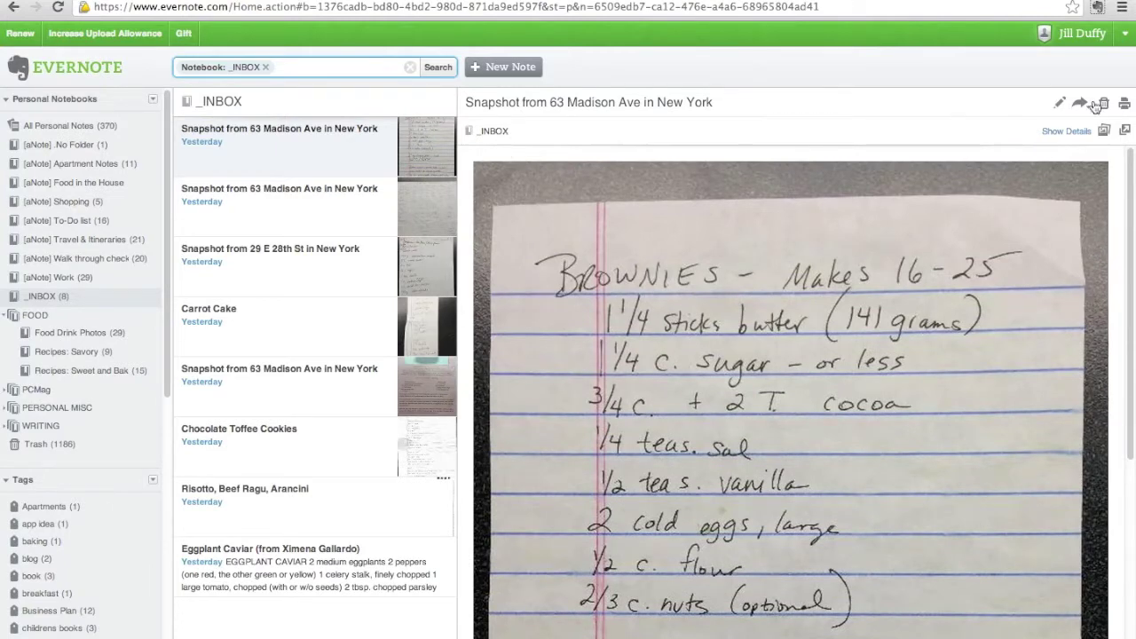
left_click(1062, 106)
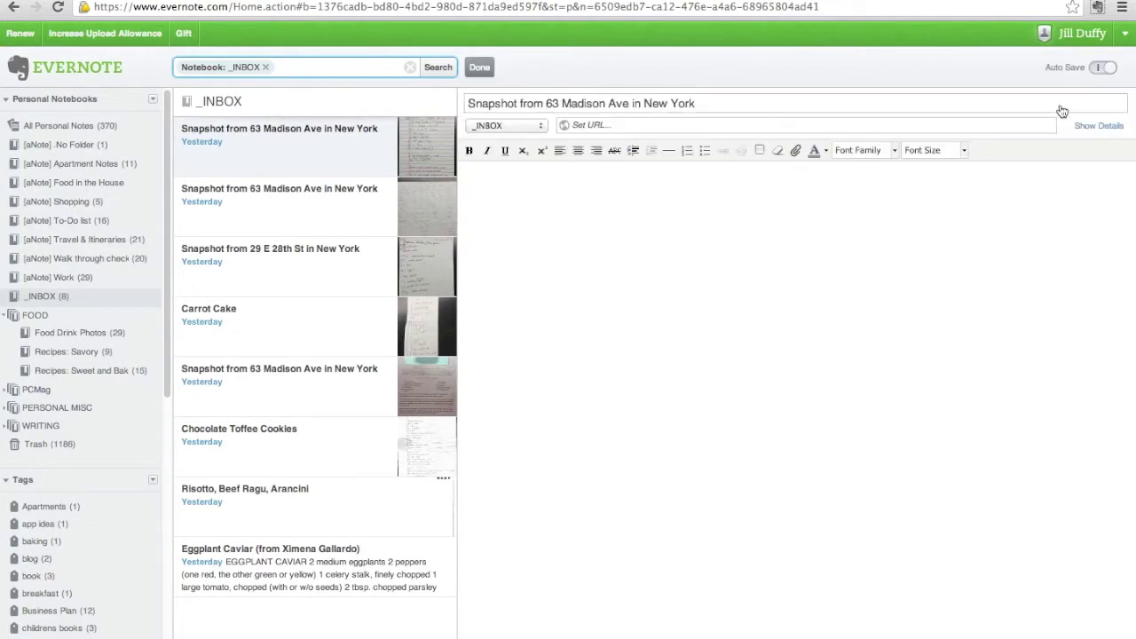
- Change the brownies note's notebook from _INBOX to Recipes: Sweet and Baking
left_click(525, 127)
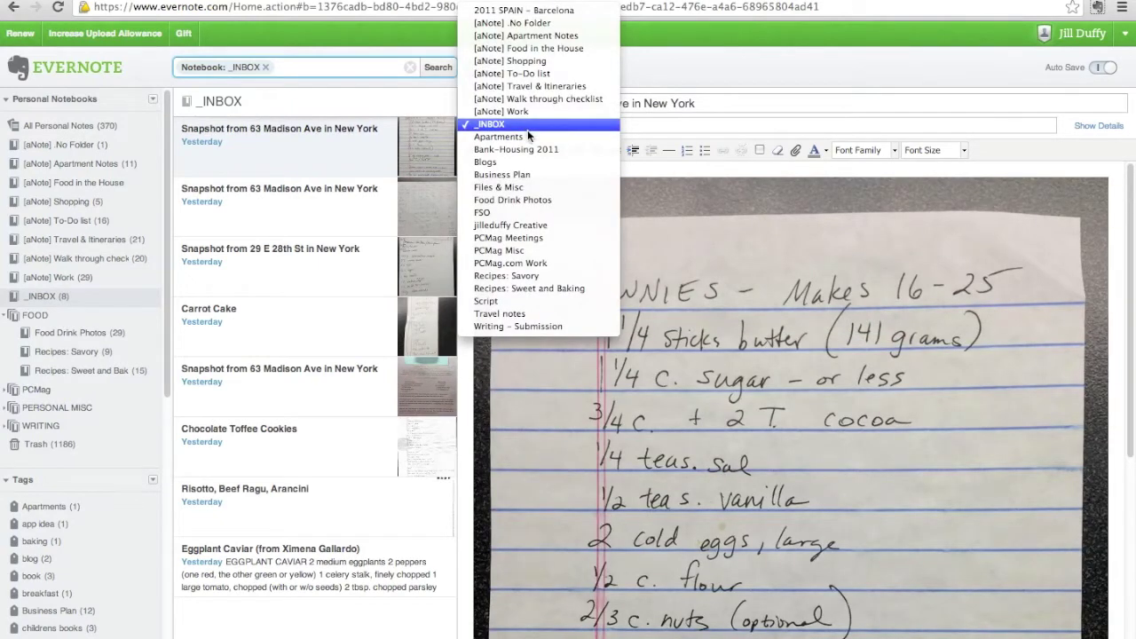
left_click(545, 289)
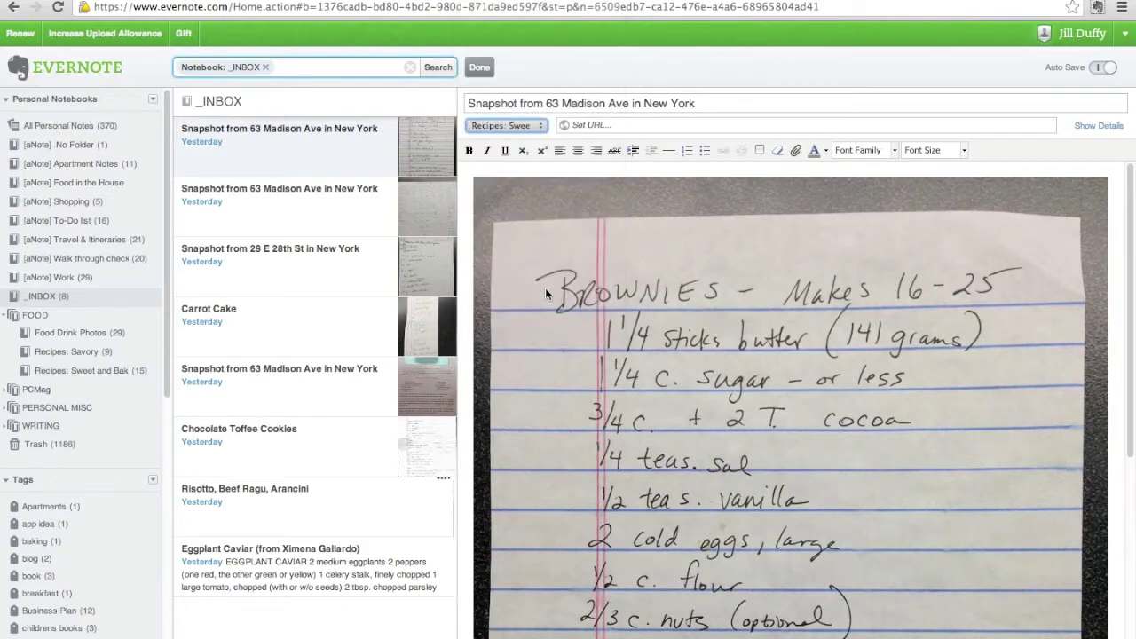
- Retitle the note 'Brownies', tag it baking, and go back to Recipes: Sweet and Baking
triple_click(604, 103)
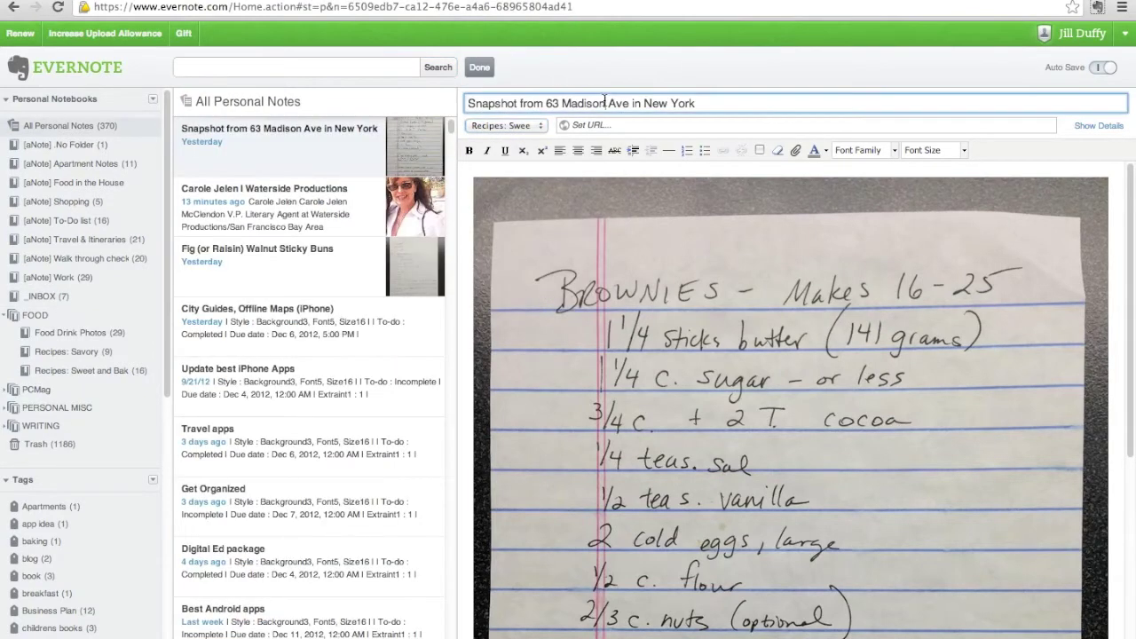
type("Brown")
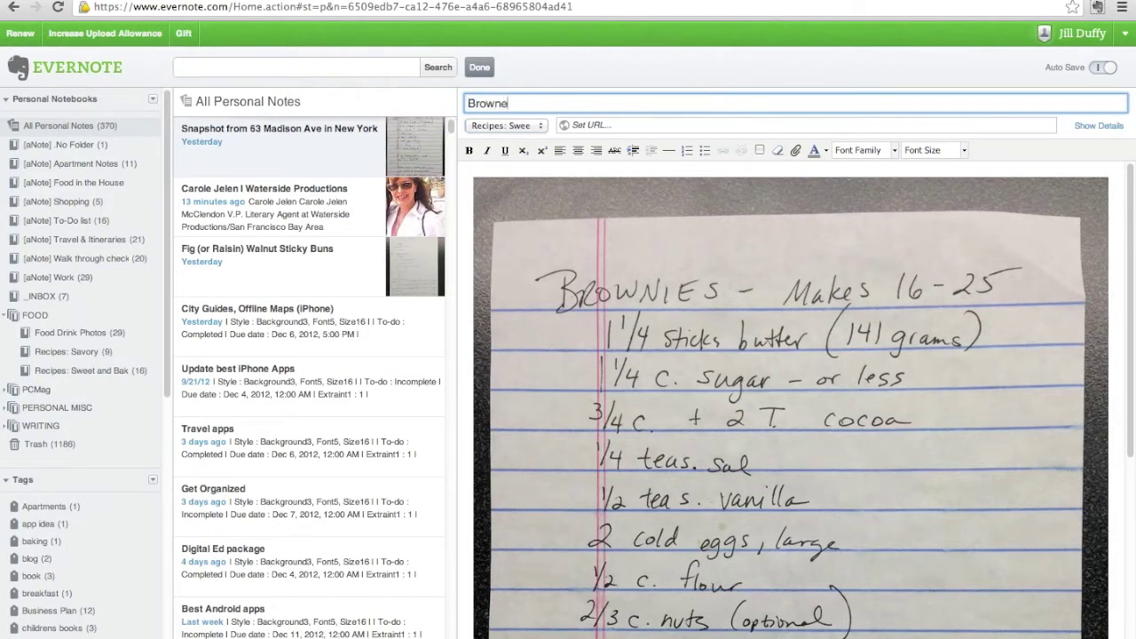
type("ies")
left_click(1101, 126)
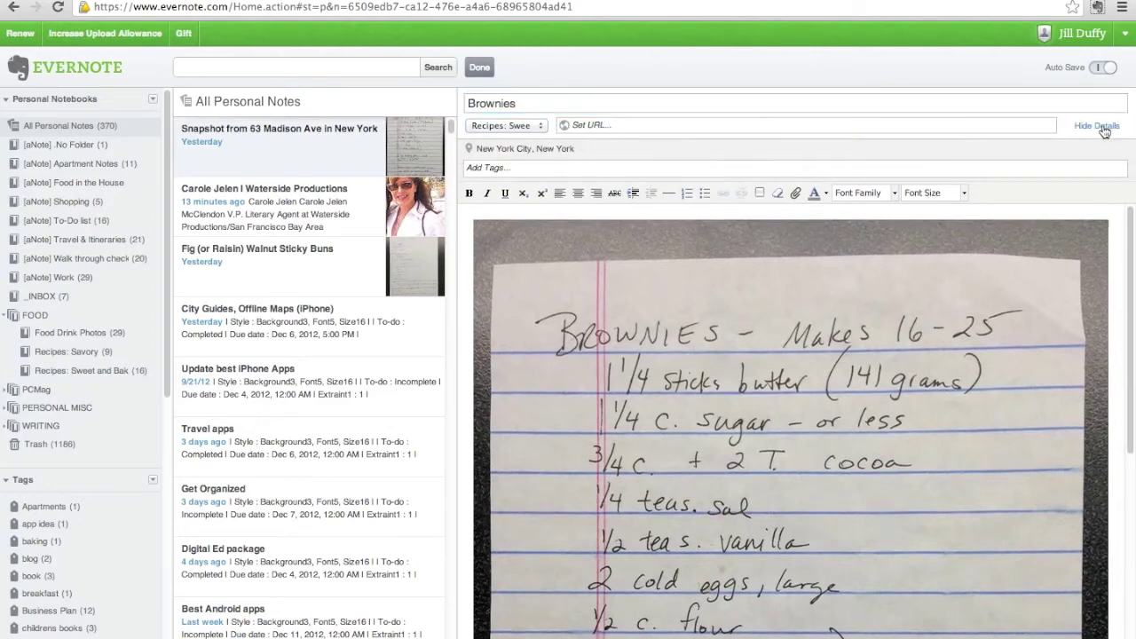
left_click(556, 168)
type("ba")
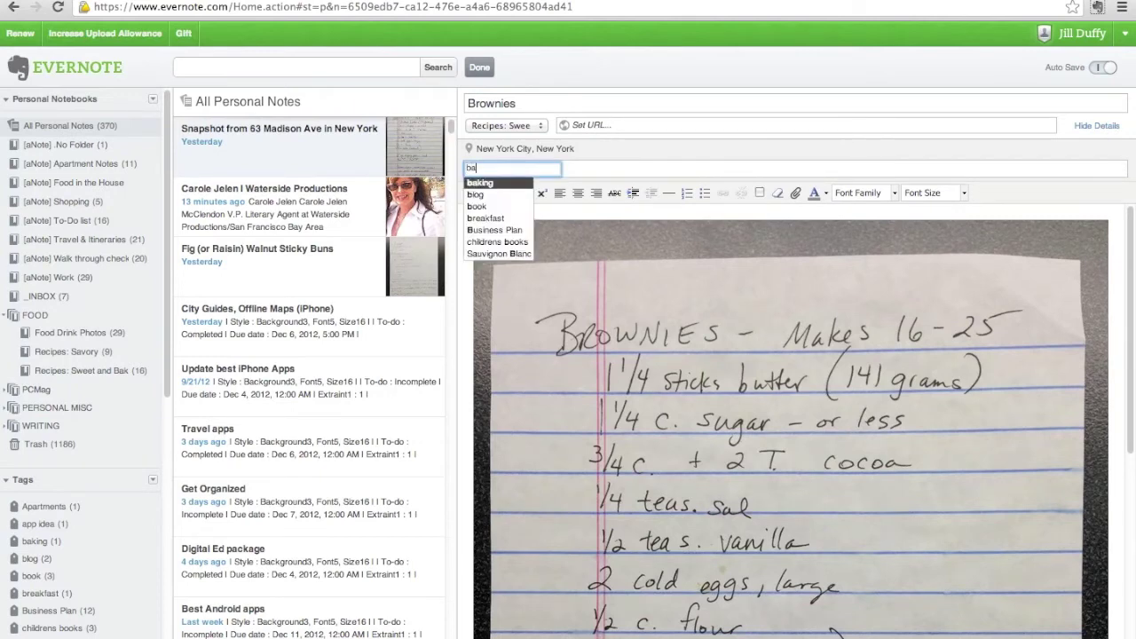
key("Return")
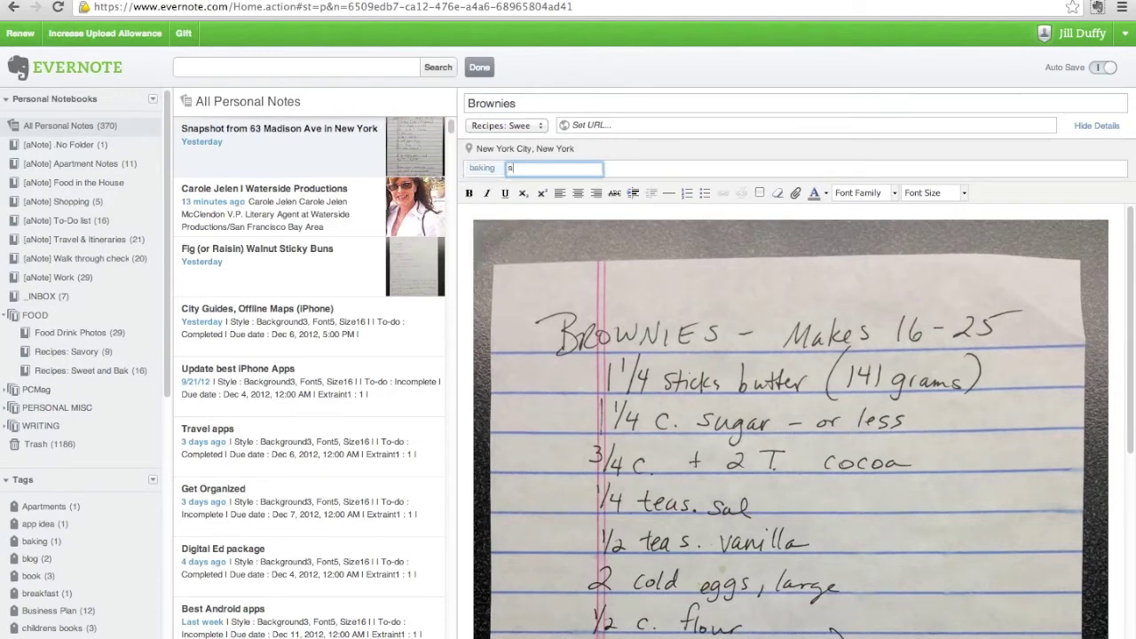
left_click(82, 370)
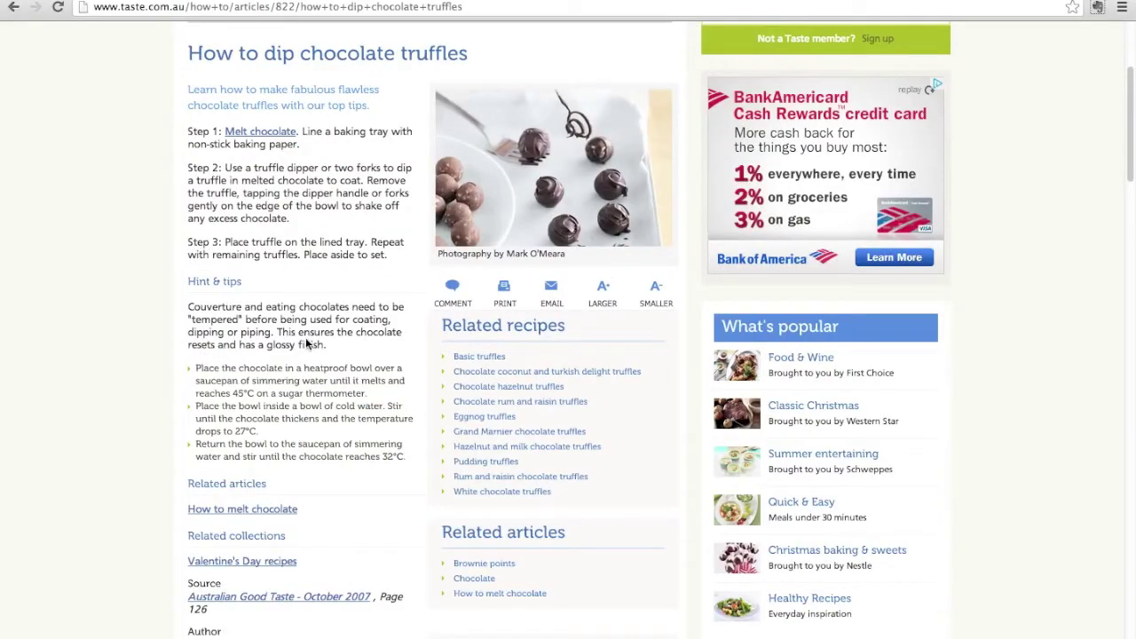
- Clip the truffle article with tags choco and how-to and comment 'Tips for tempering chocolate and dippin'
left_click(1100, 9)
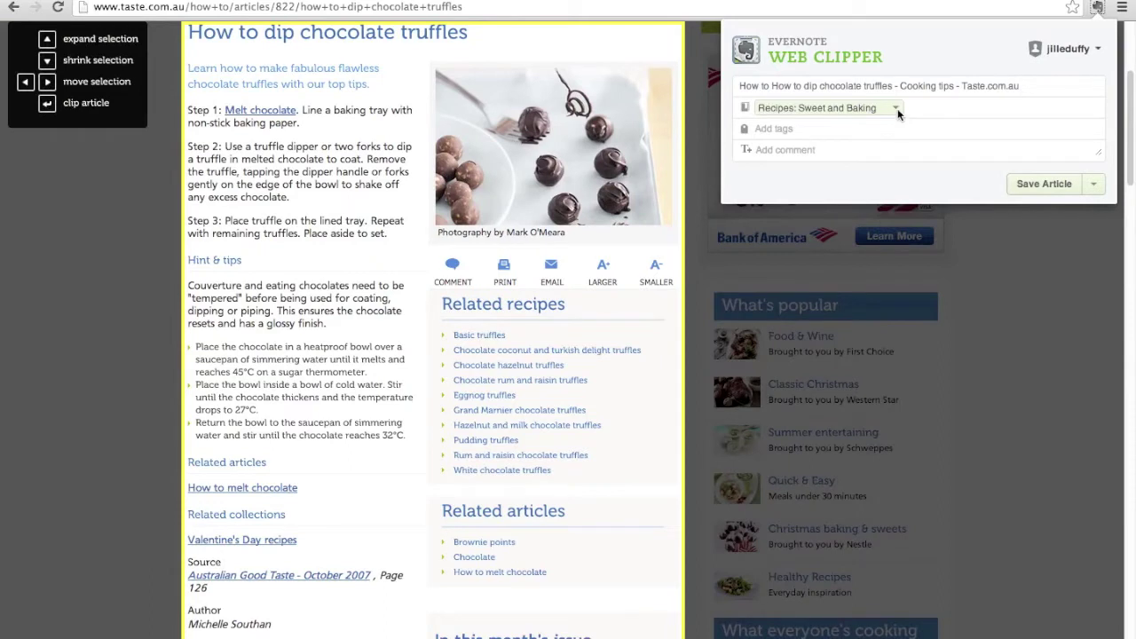
left_click(839, 130)
type("choco")
key("Return")
type("how-")
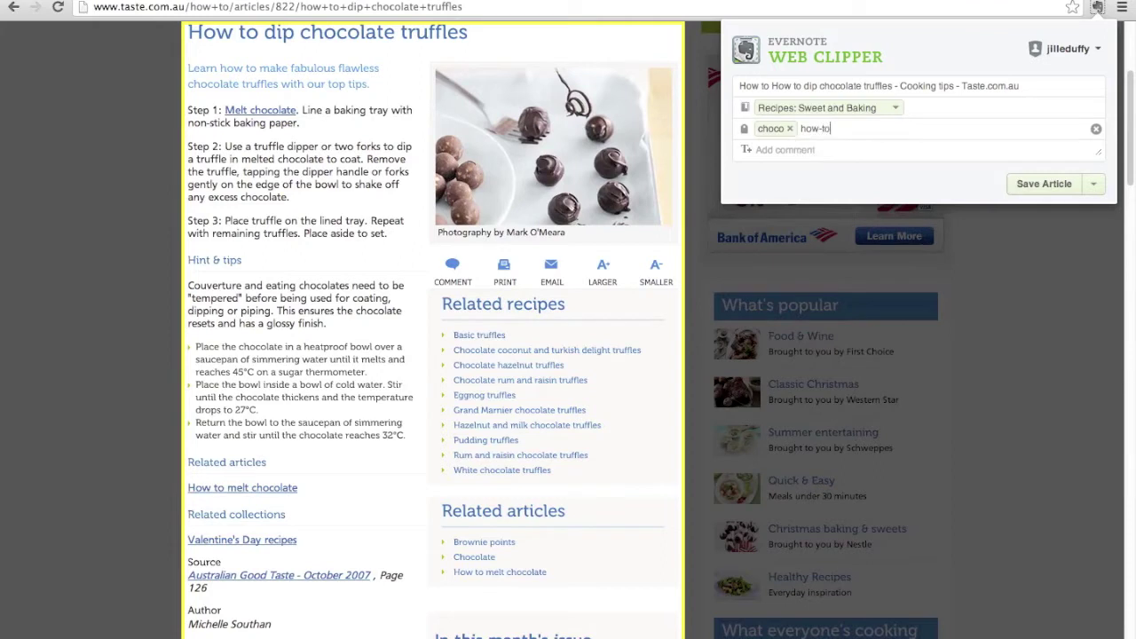
type("to")
key("Return")
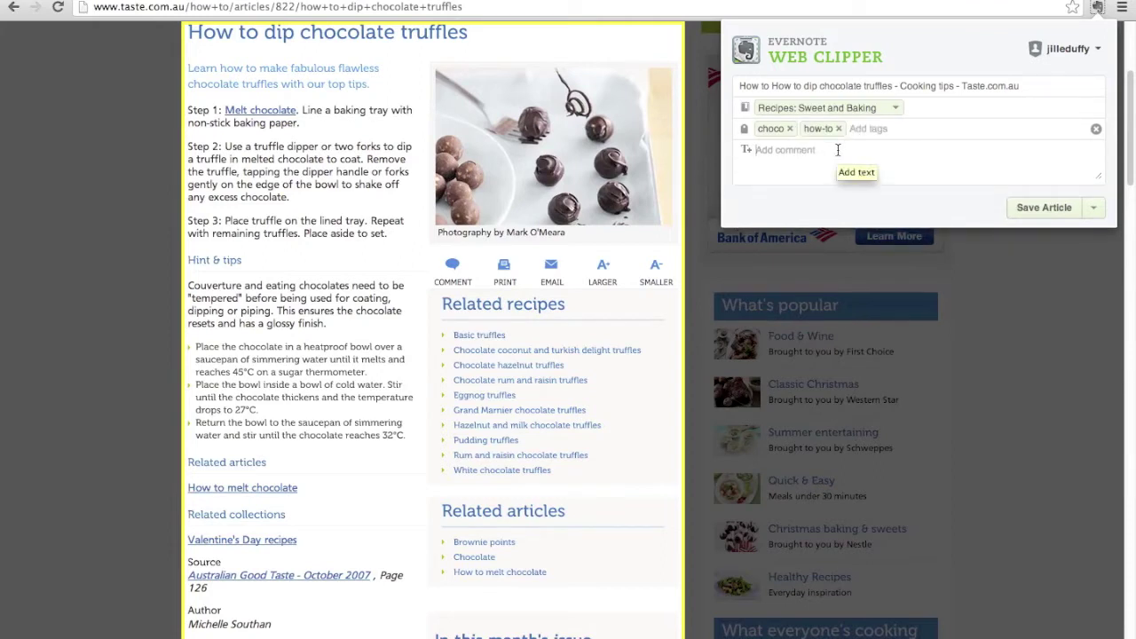
type("T")
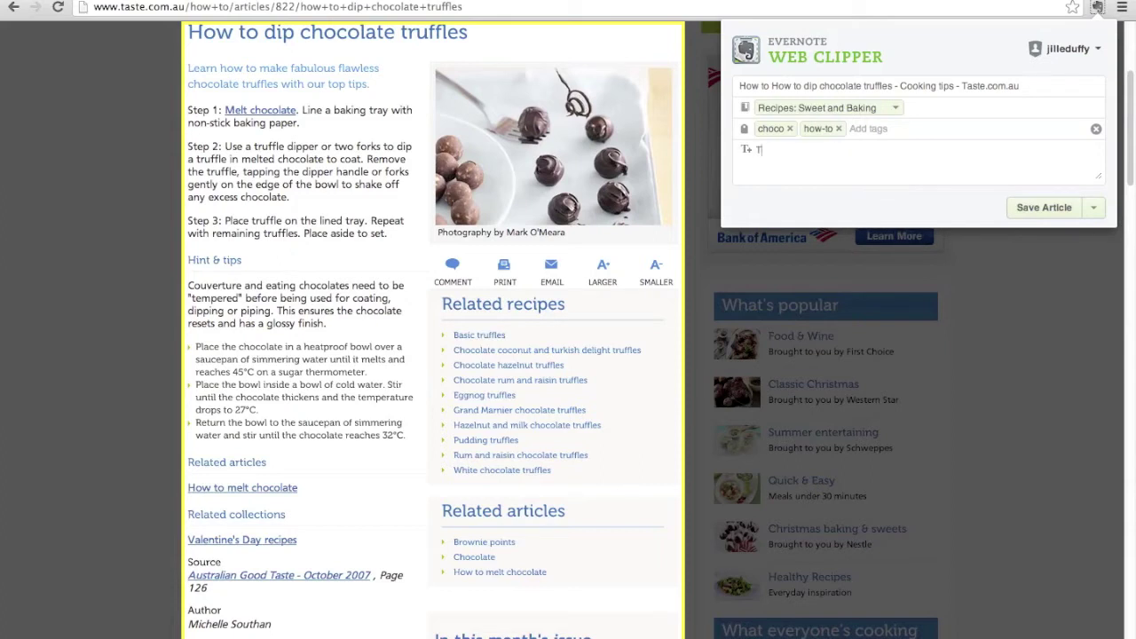
type("ips for tempering chocolate an")
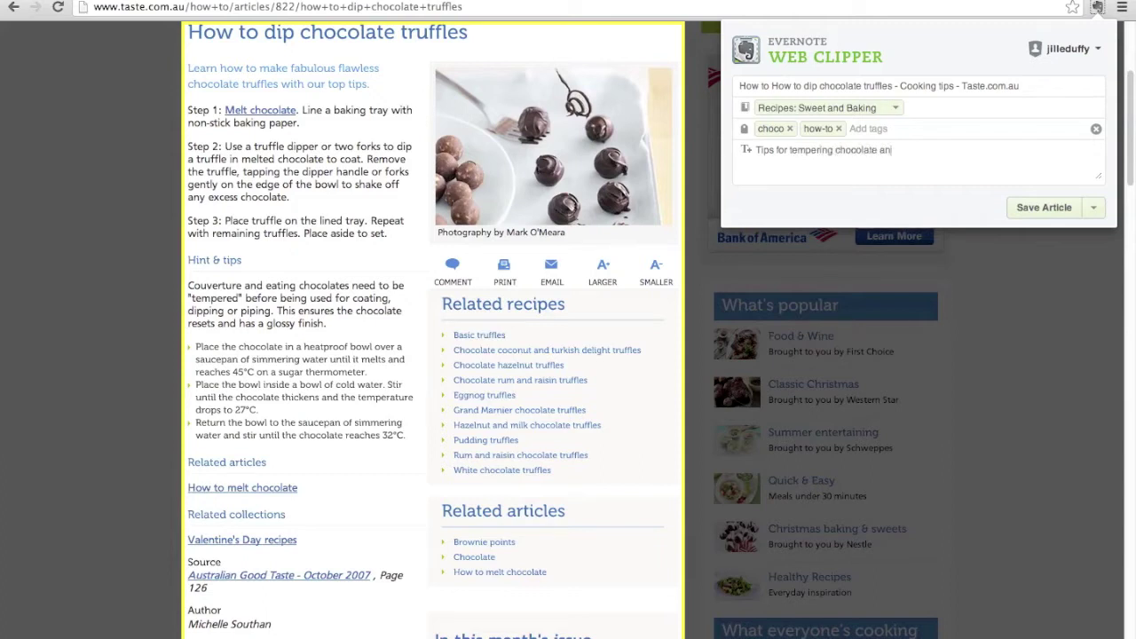
type("d dipping d")
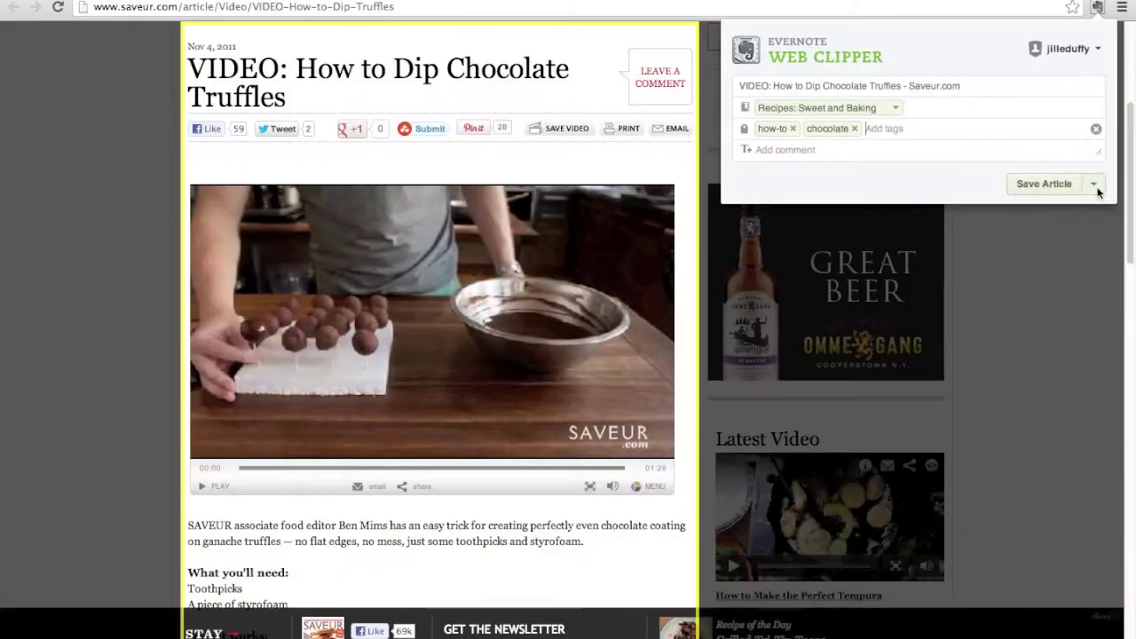
left_click(1095, 184)
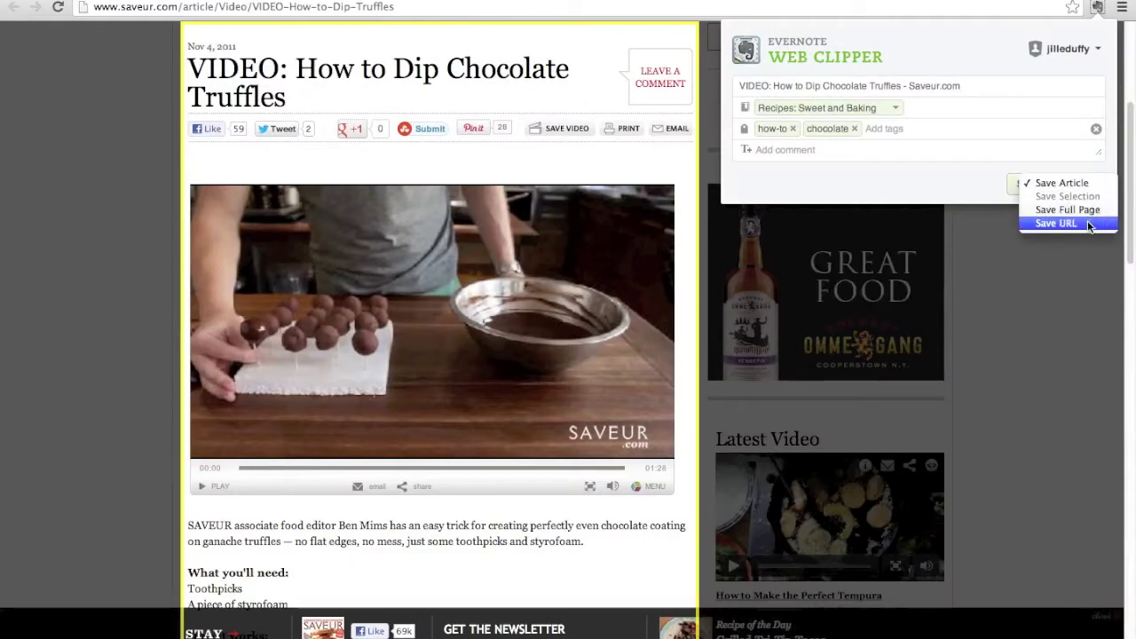
- Save the Saveur video as a URL clip commented 'Video from Saveur on how to dip truffles'
left_click(1057, 222)
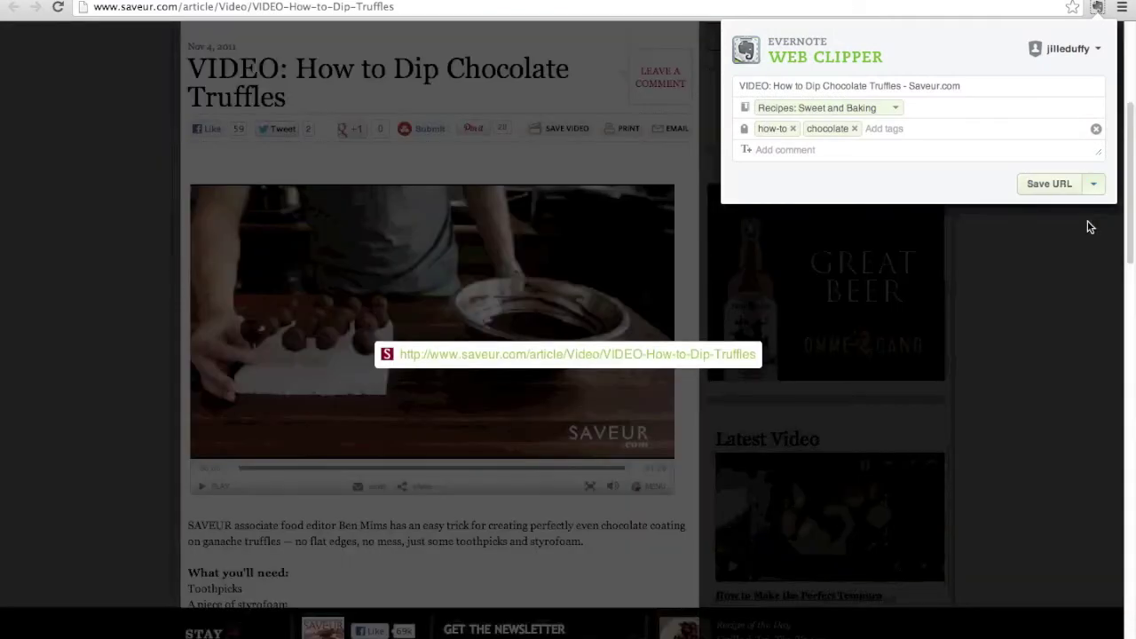
left_click(964, 150)
type("Vi")
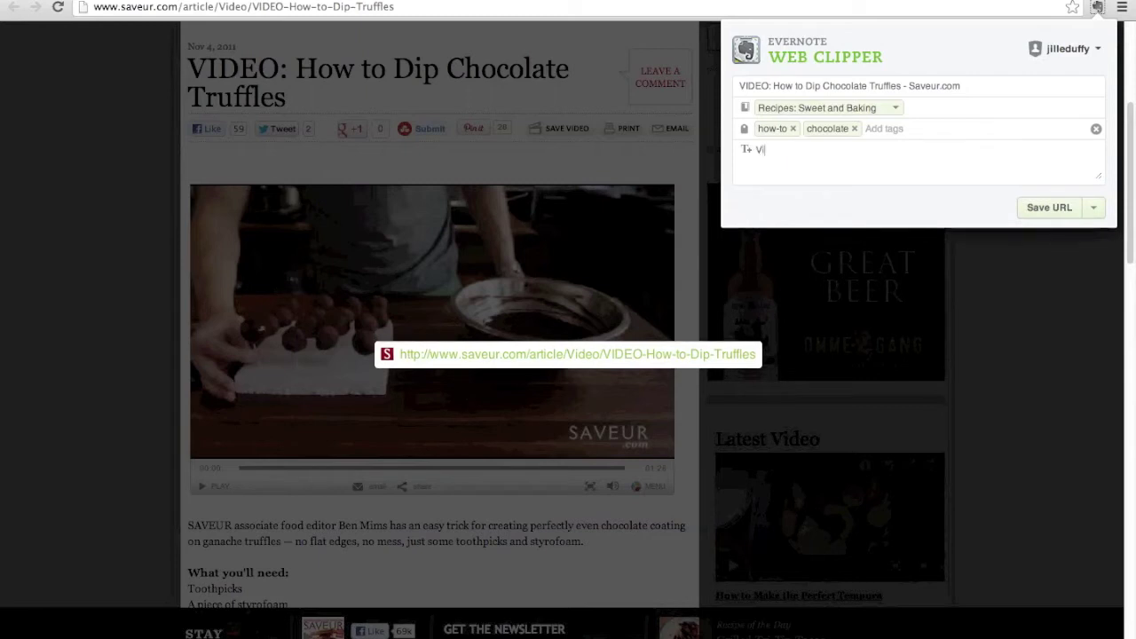
type("deo from")
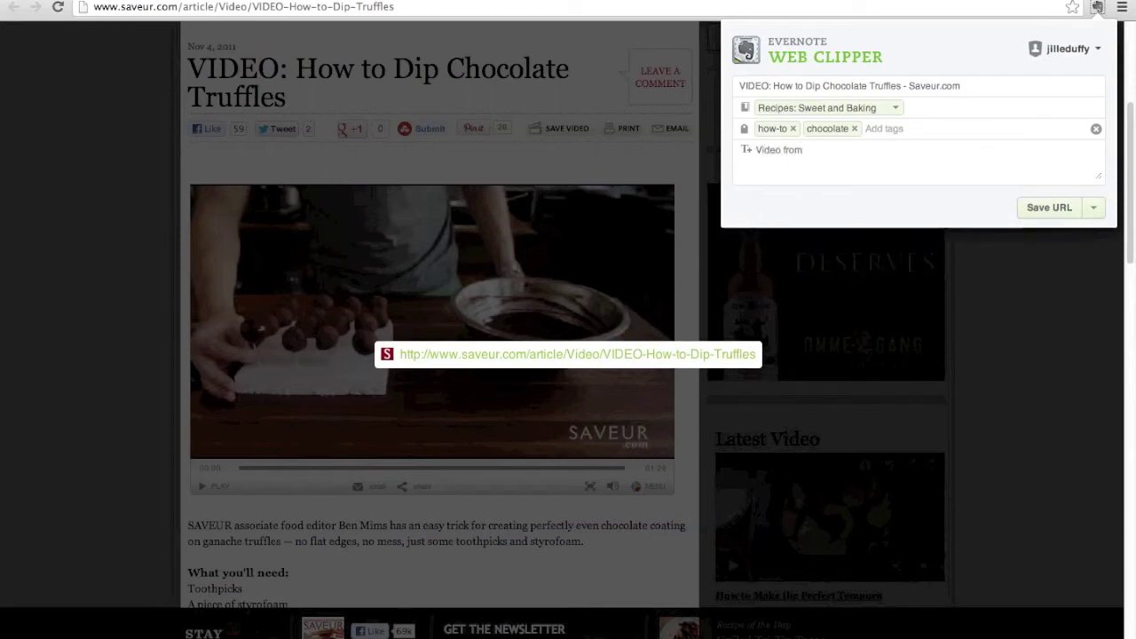
type(" Saveur o")
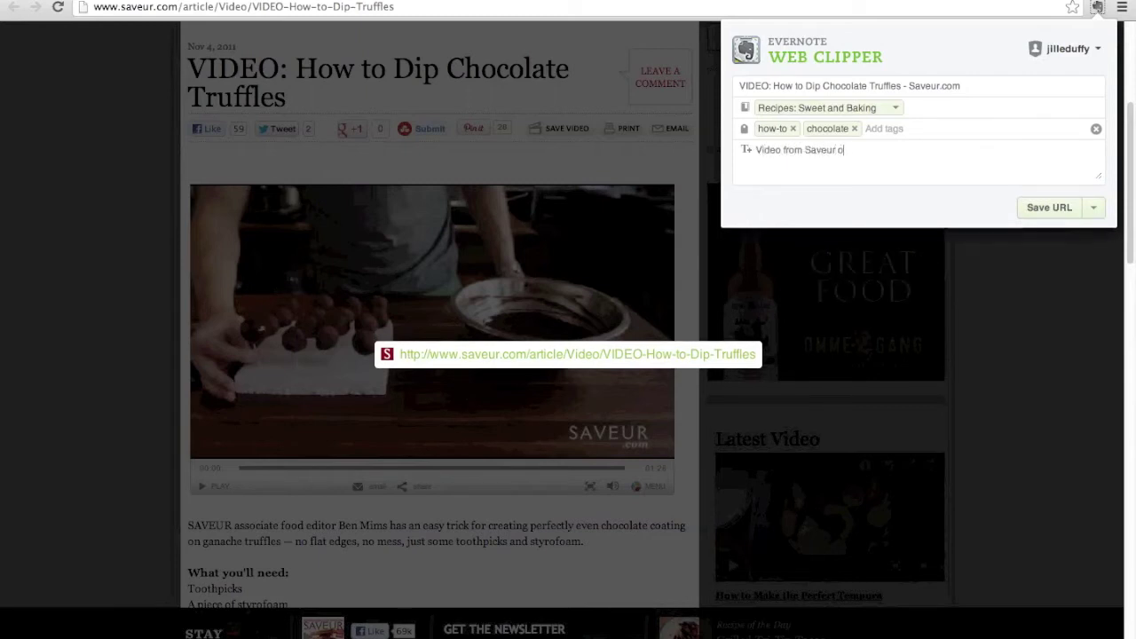
type("n how to")
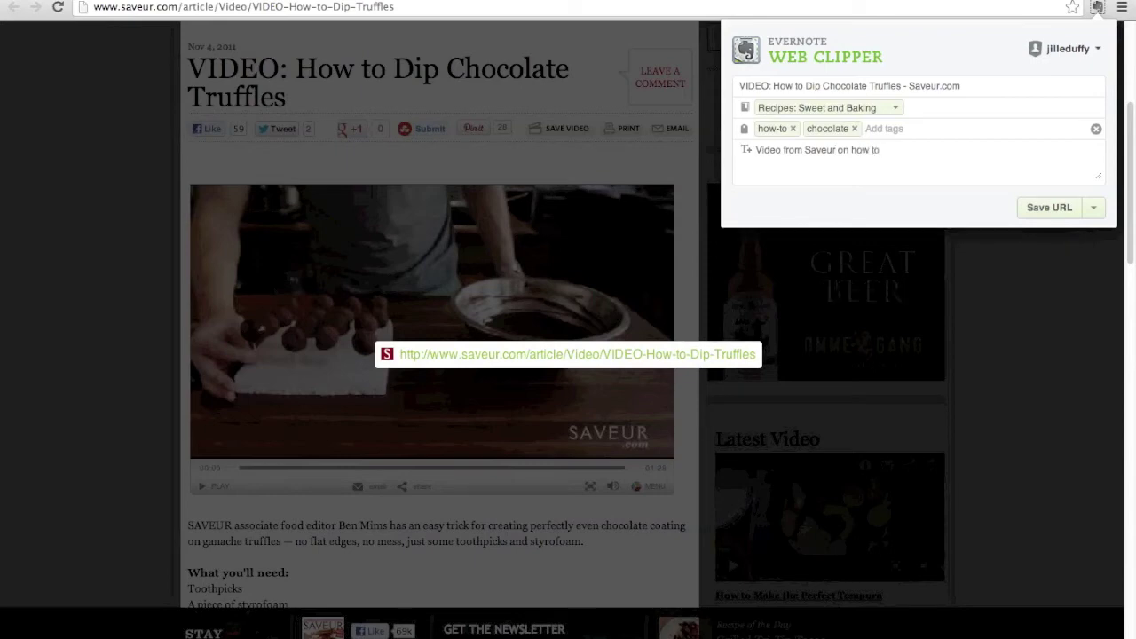
type(" dip tr")
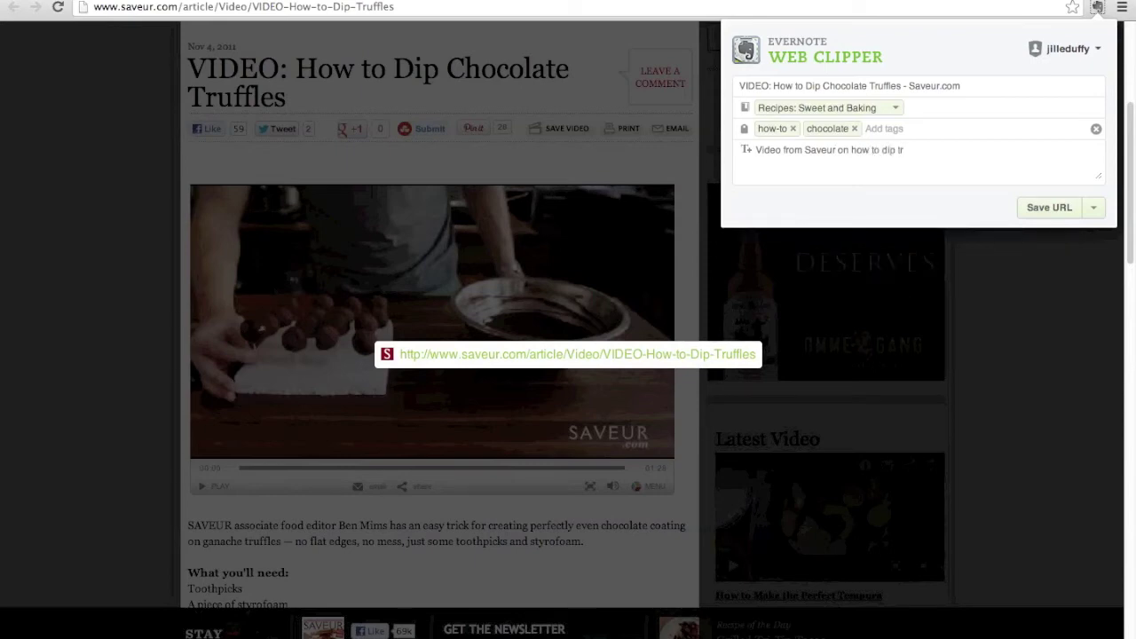
type("uffles.")
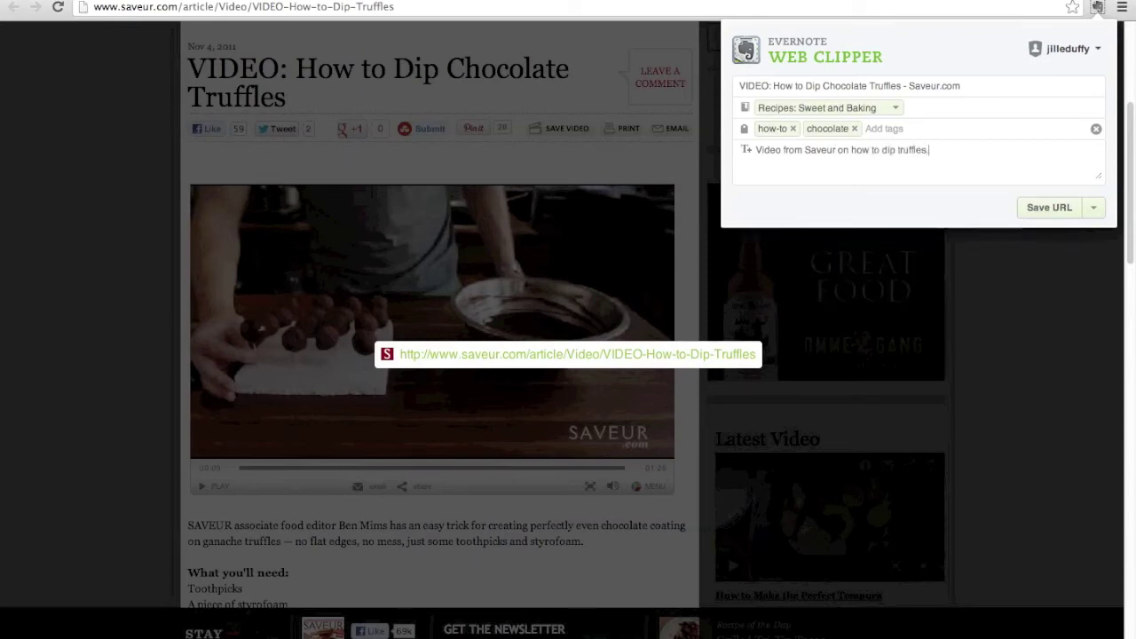
left_click(1057, 208)
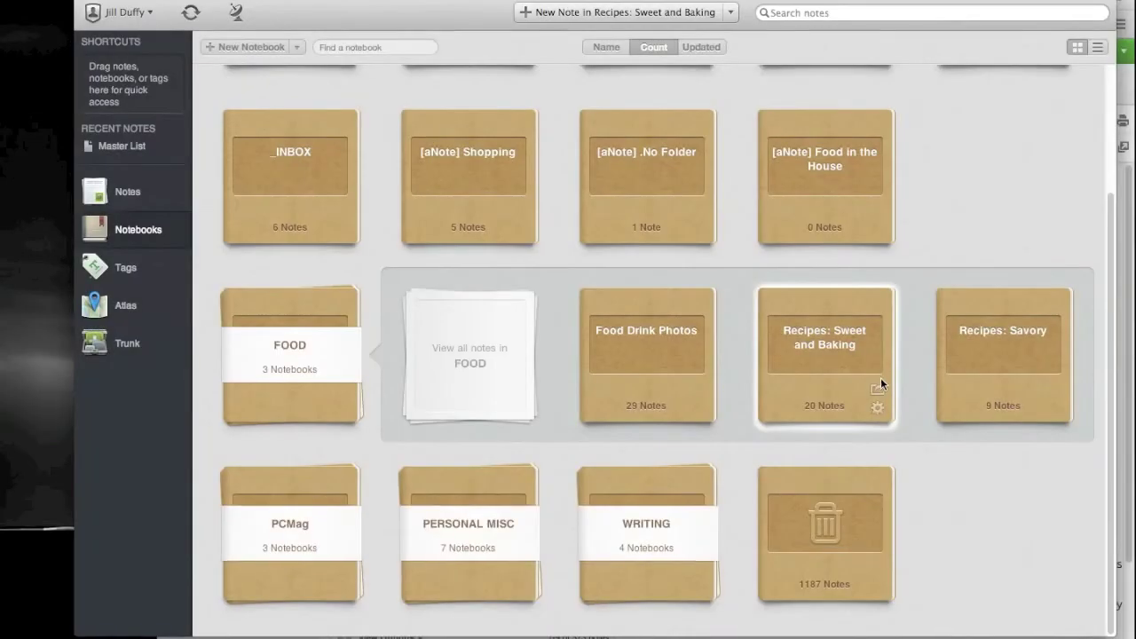
- Share the Recipes: Sweet and Baking notebook by choosing Invite Individuals
left_click(882, 386)
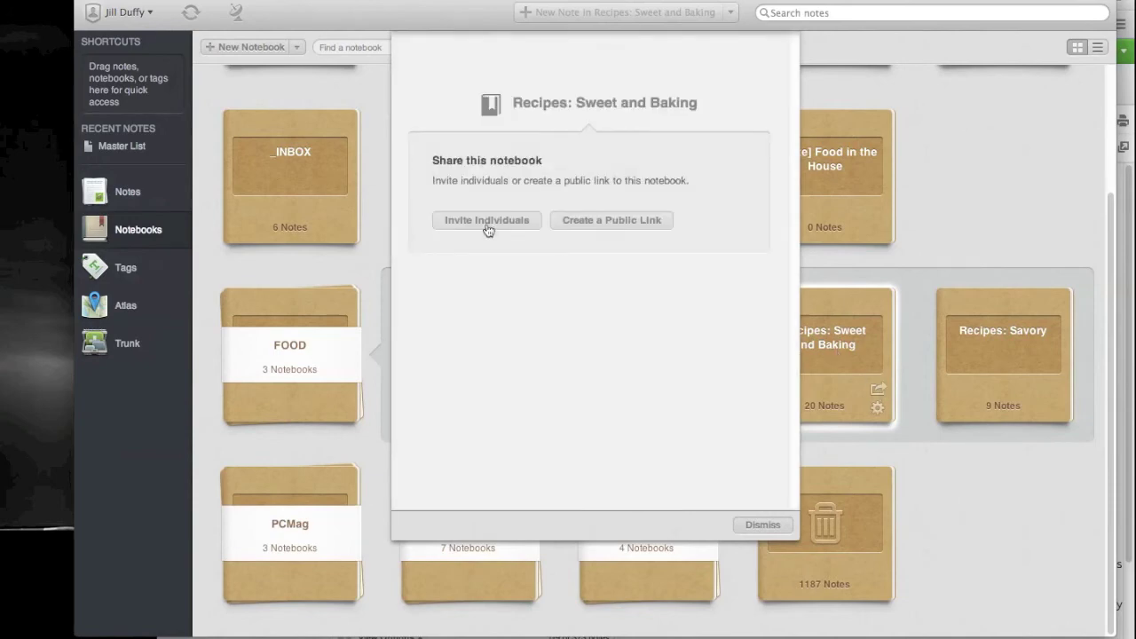
left_click(488, 222)
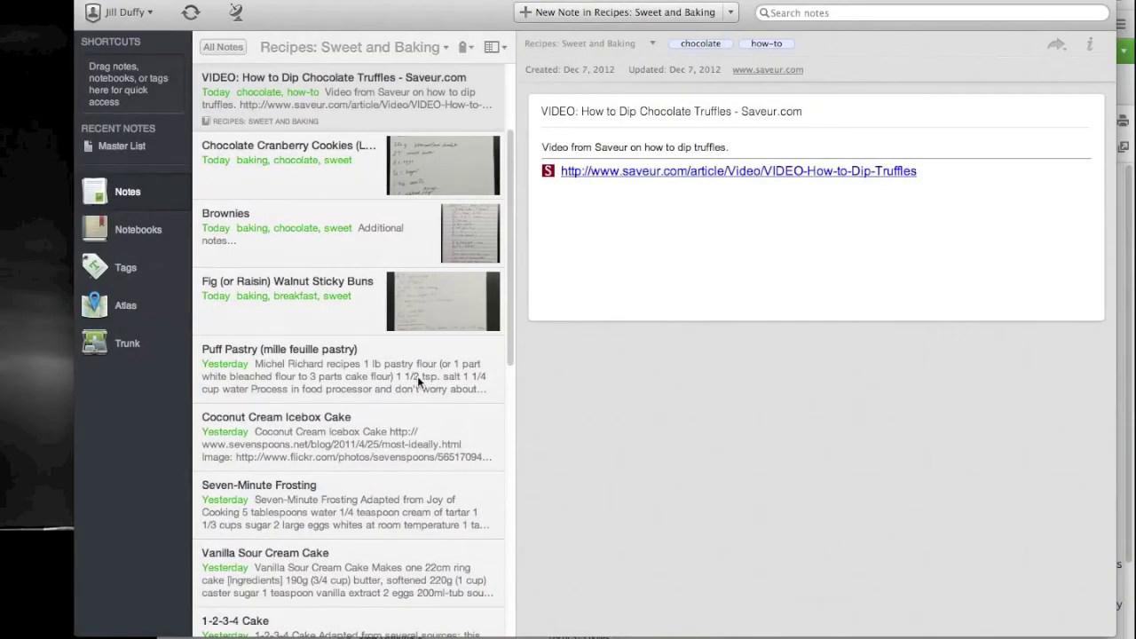
- Find the Merry Gourmet chocolate chess pie note in the 20-note list and read through it
scroll(418, 376, "down", 10)
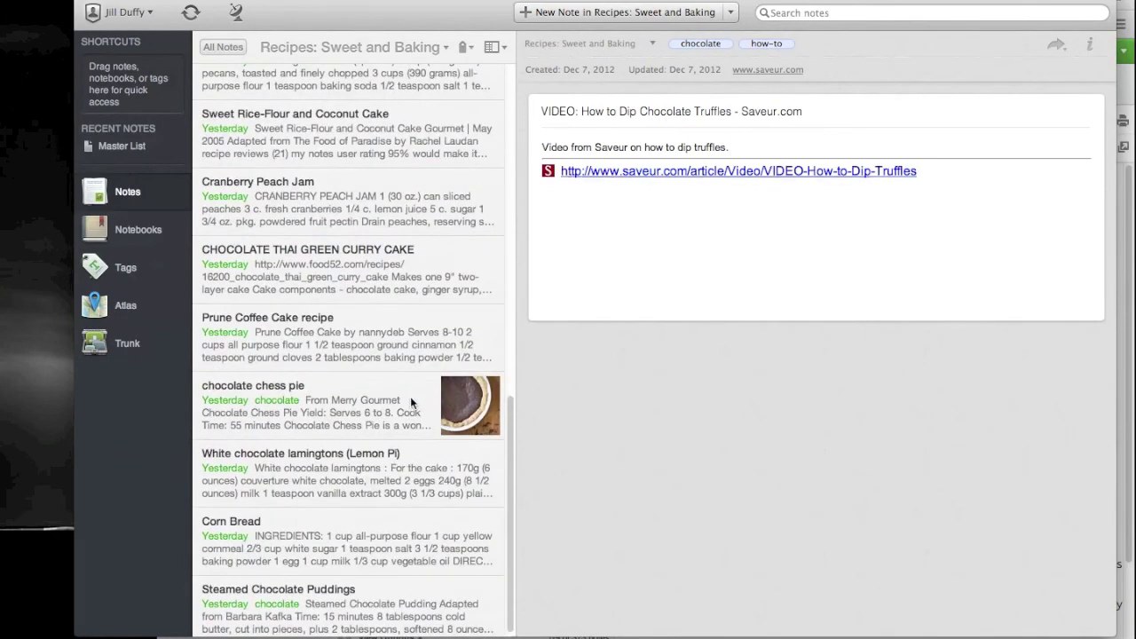
left_click(410, 402)
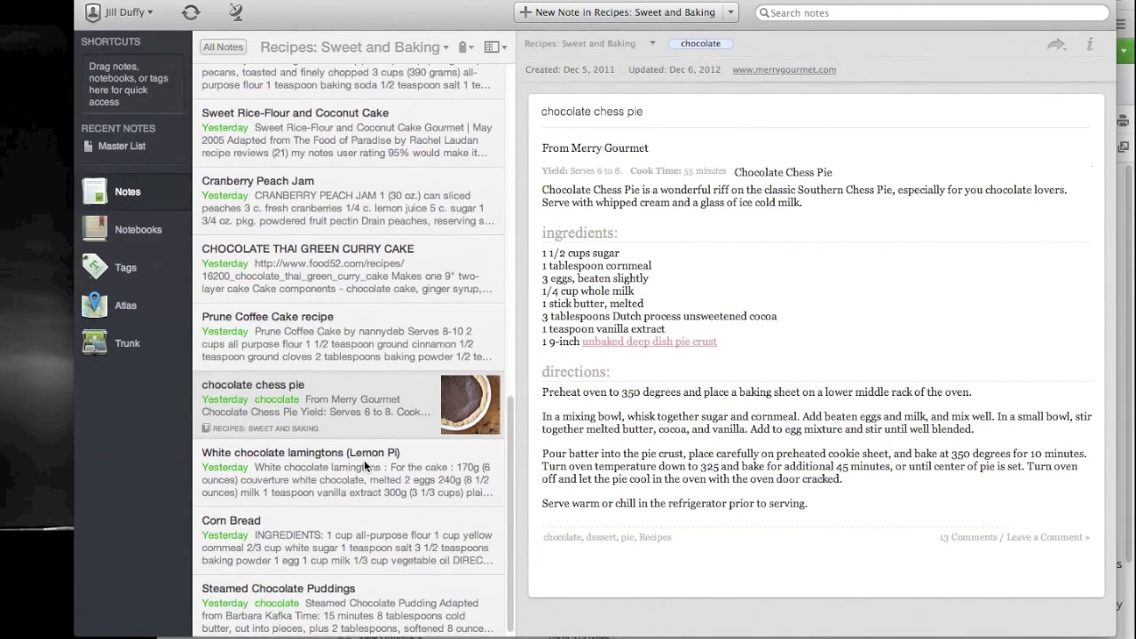
scroll(364, 462, "down", 1)
scroll(364, 460, "up", 20)
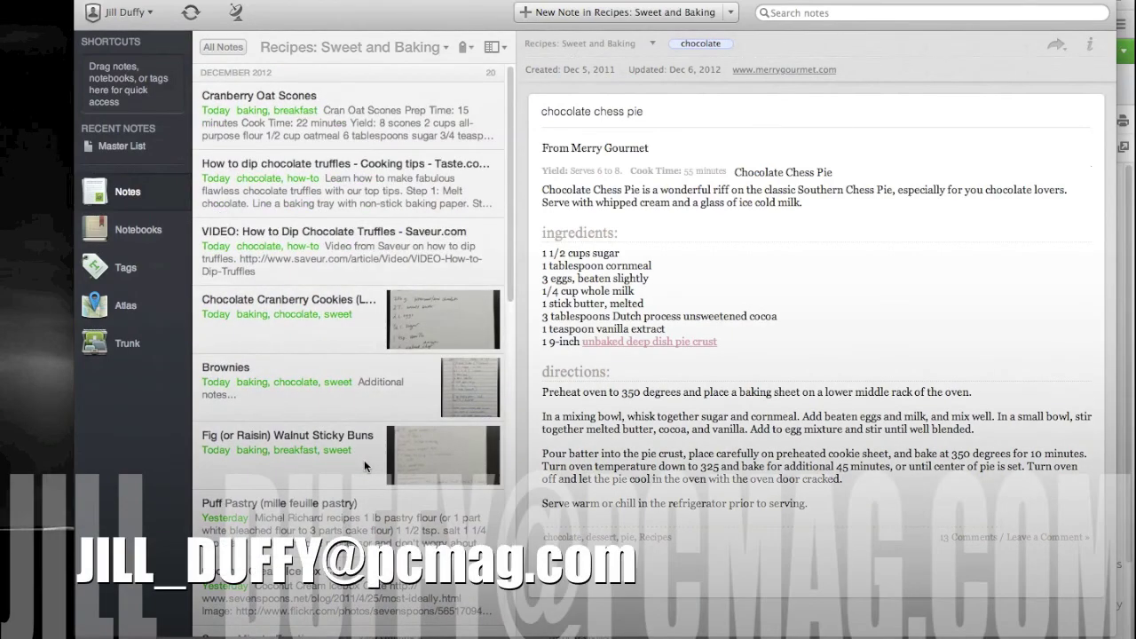
scroll(364, 460, "down", 10)
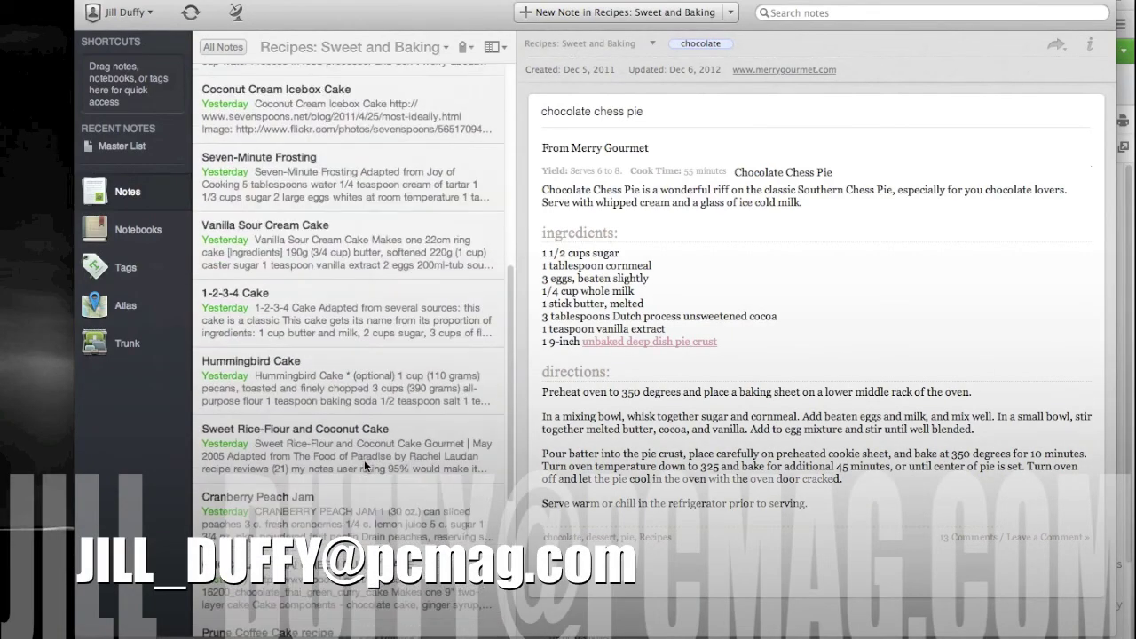